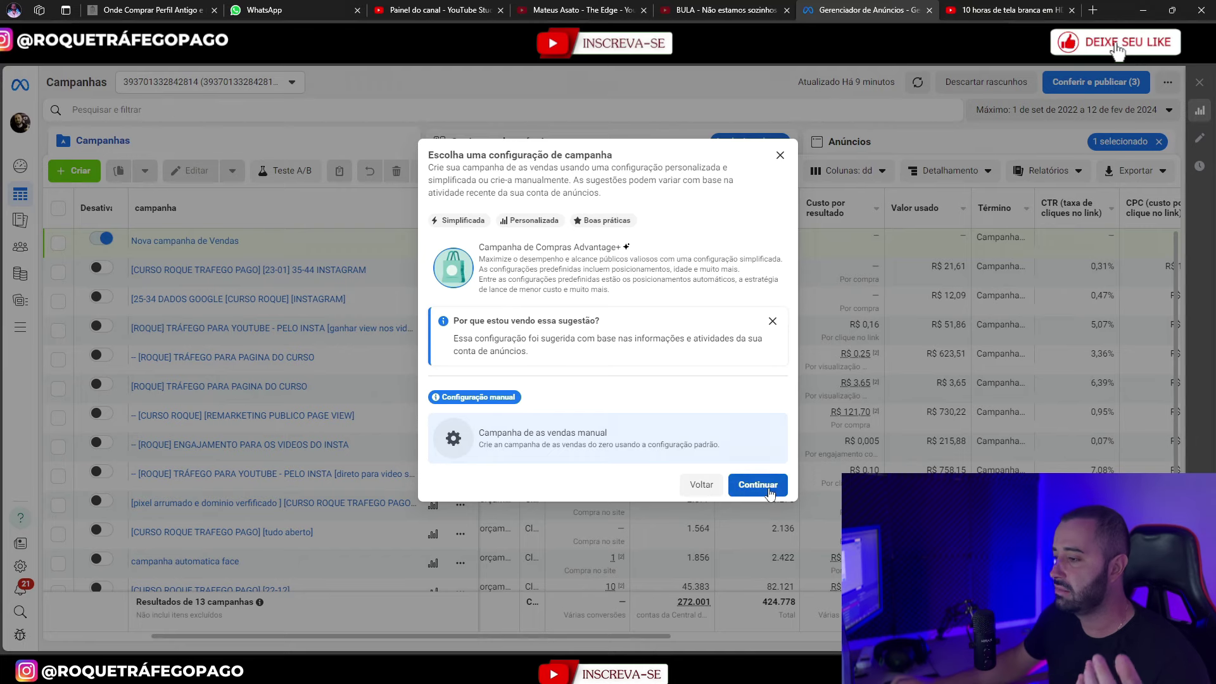
- Create a manual sales campaign (Campanha de as vendas manual) and open its new ad set for editing
click(769, 492)
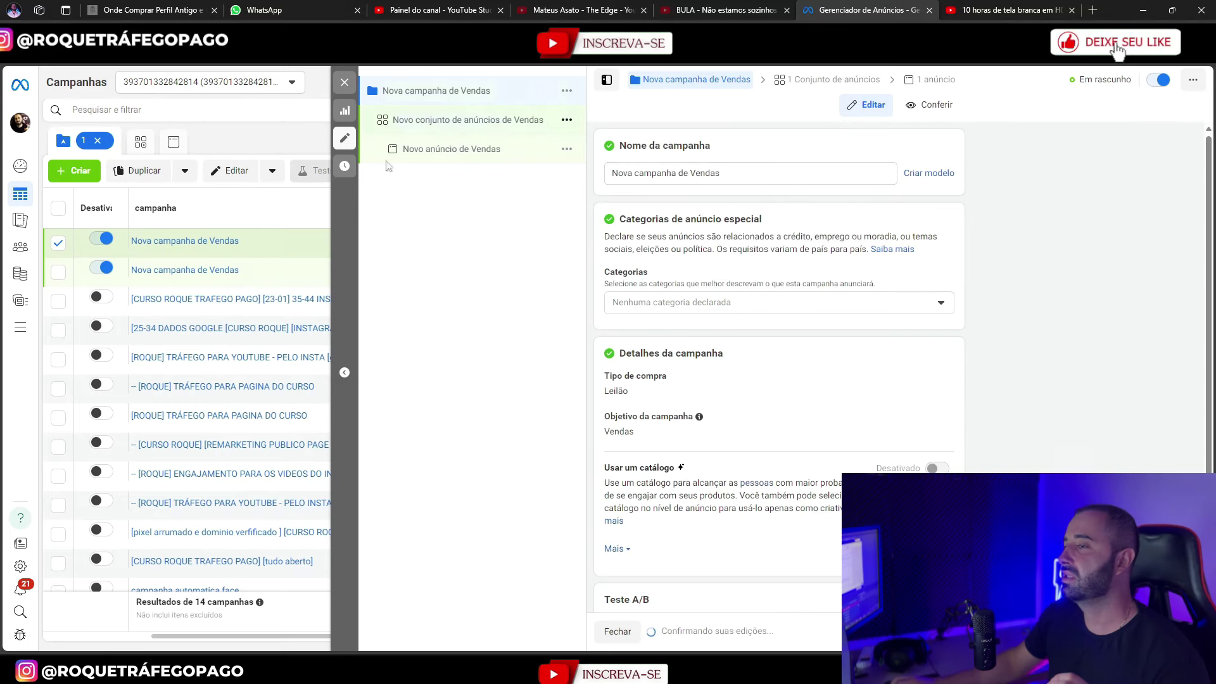
click(456, 120)
- Open the ad set's audience location settings and examine the location search options for Brasil
scroll(744, 332, down, 8)
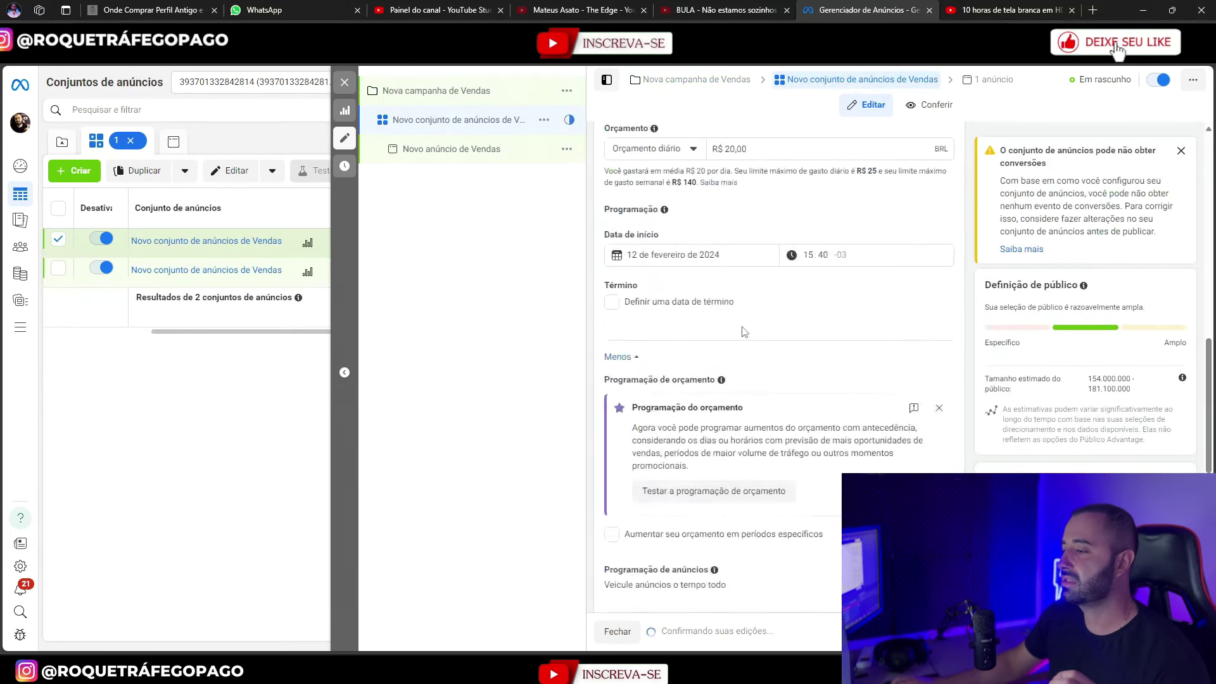
scroll(744, 332, down, 7)
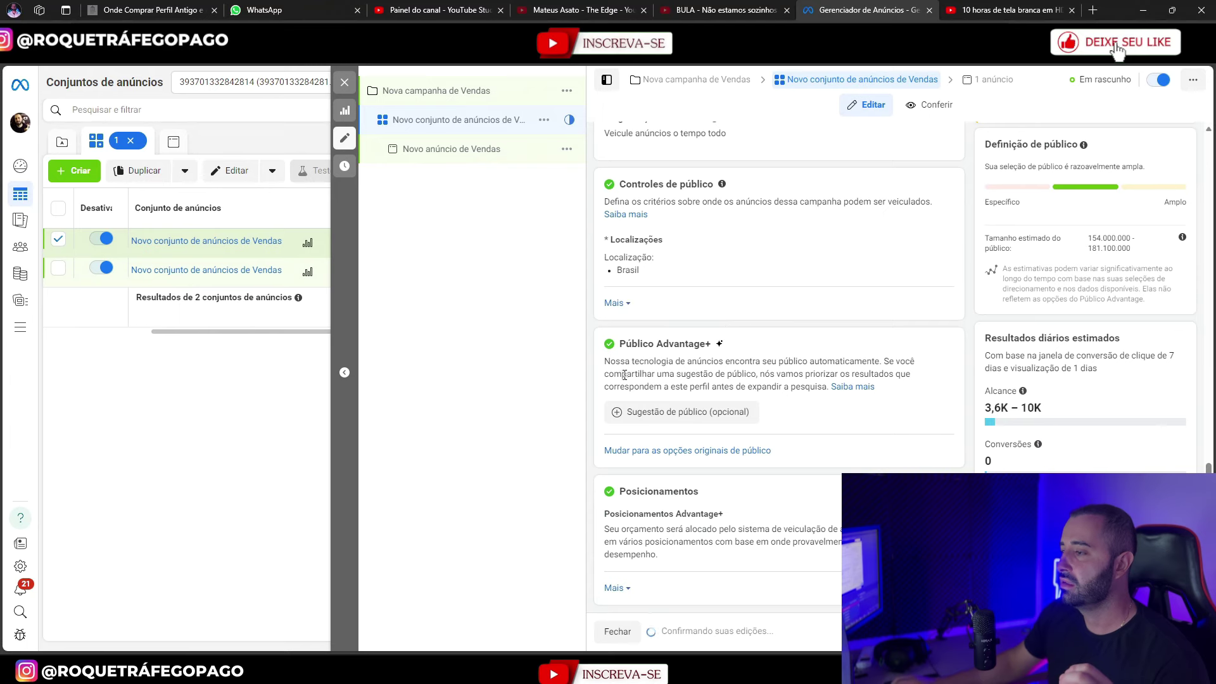
scroll(696, 354, up, 3)
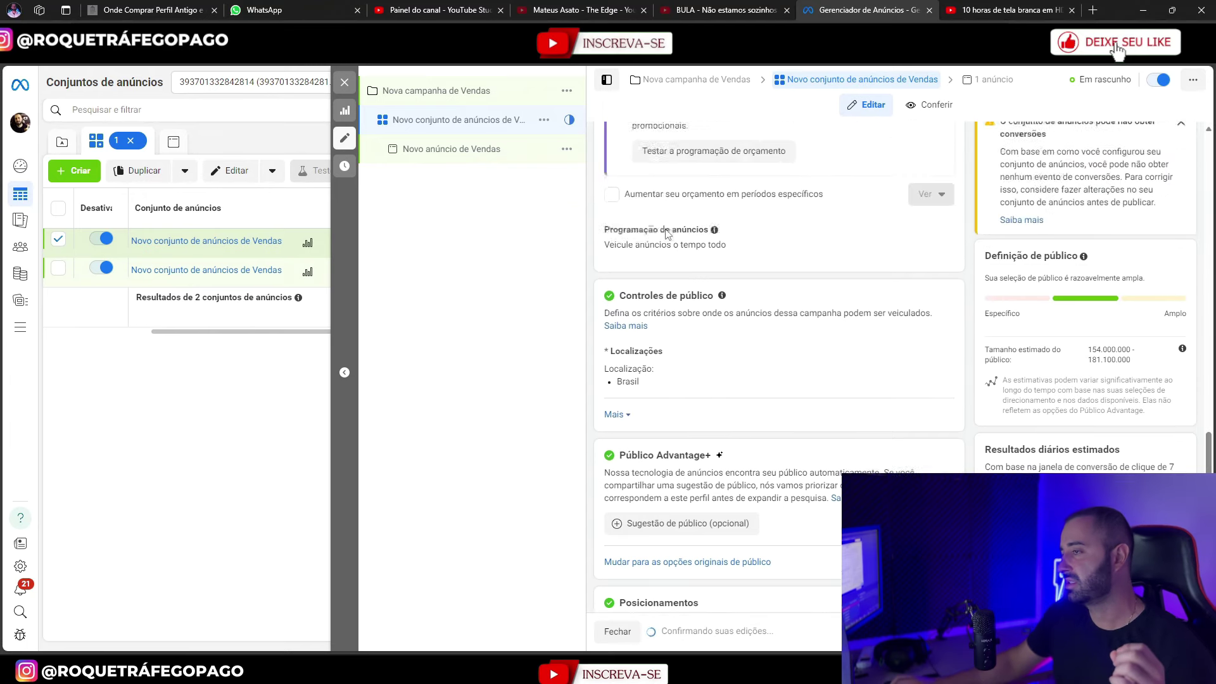
click(931, 390)
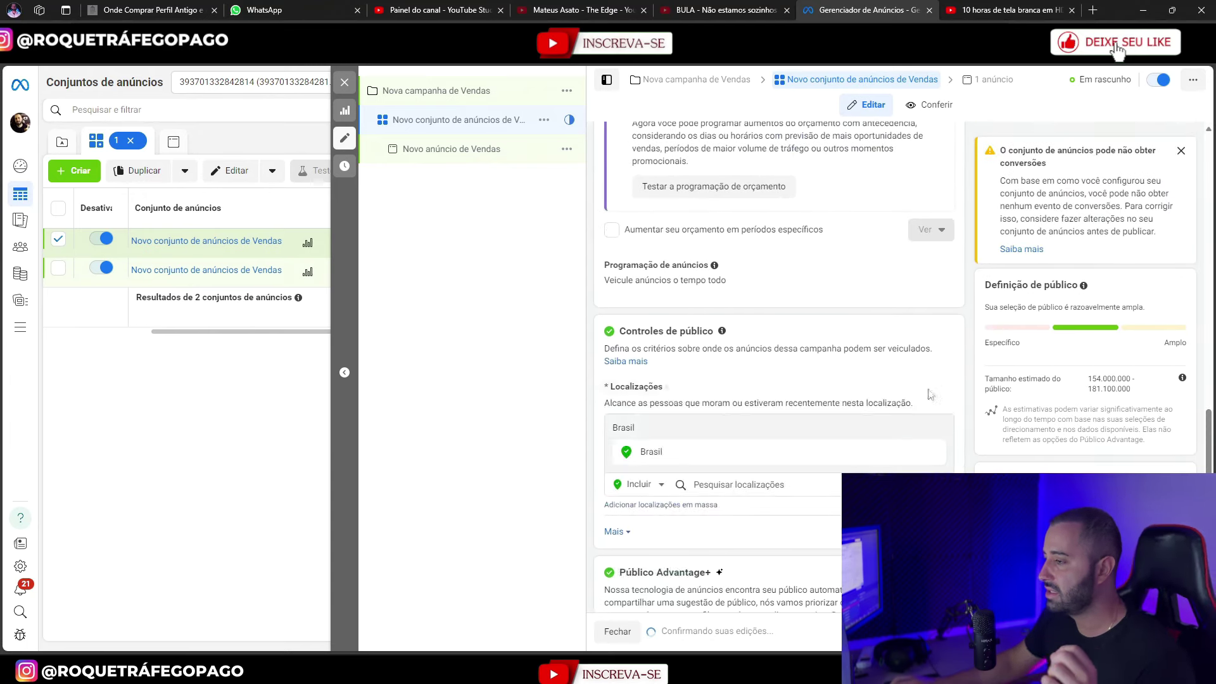
scroll(769, 340, down, 3)
click(770, 339)
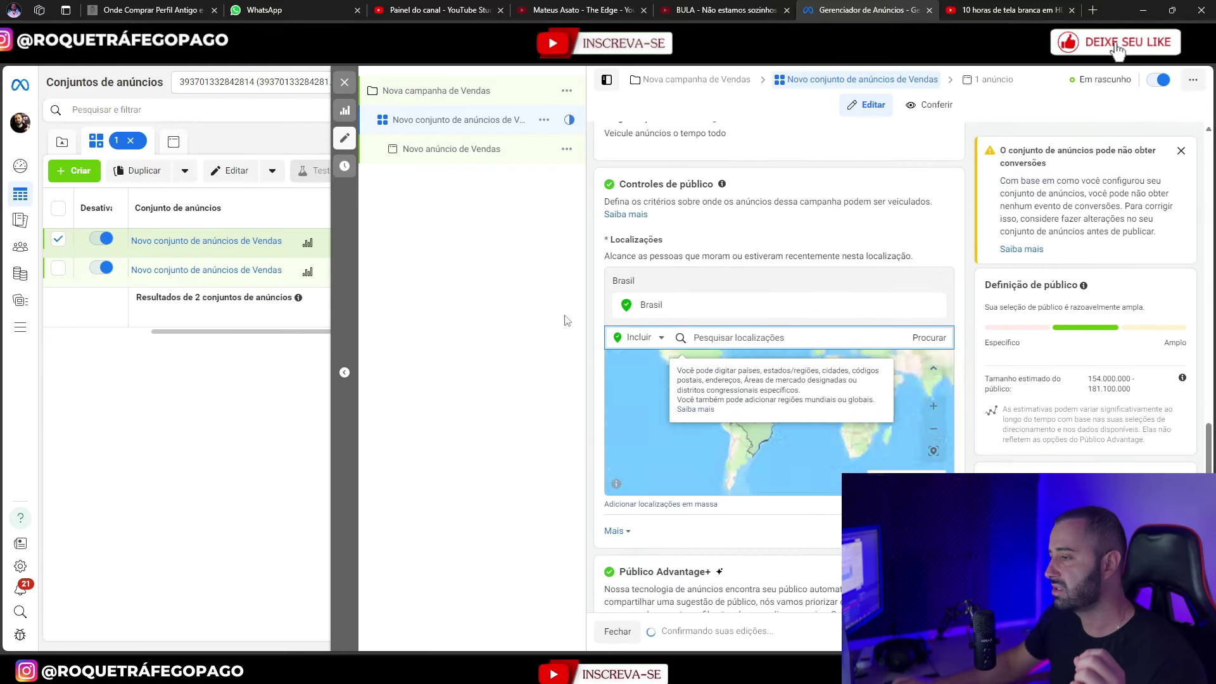
- Switch the ad set from the Advantage+ audience to the original audience options
scroll(678, 331, down, 3)
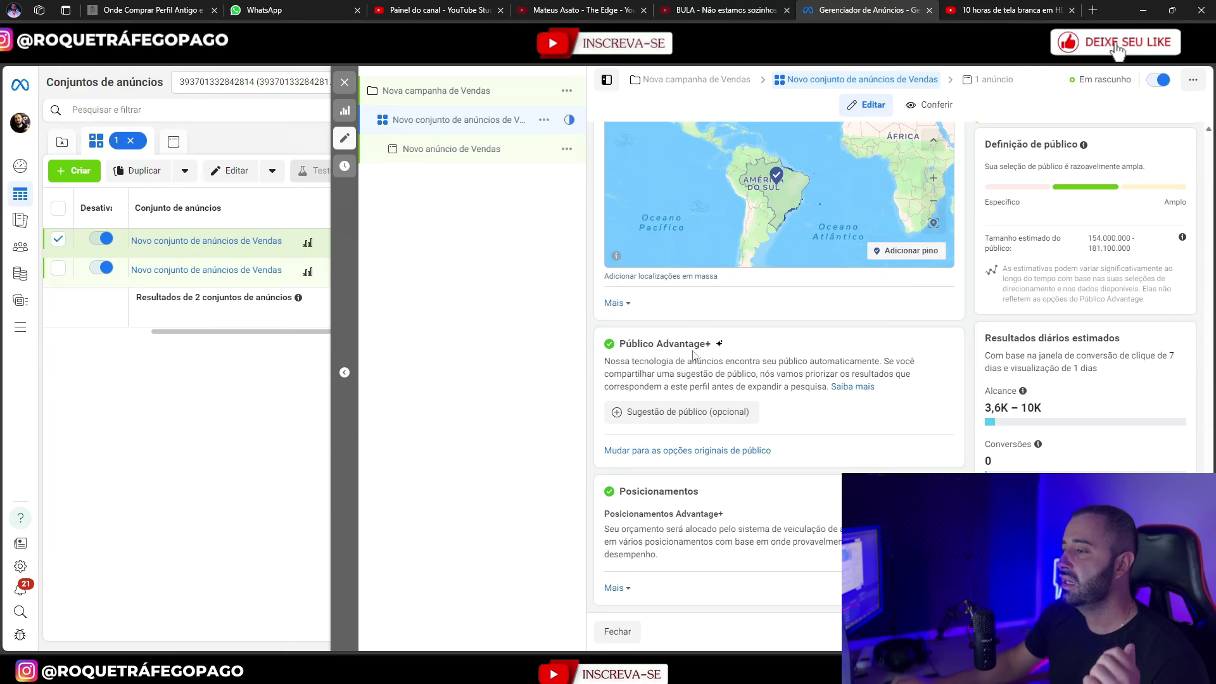
drag(623, 345, 719, 347)
click(747, 342)
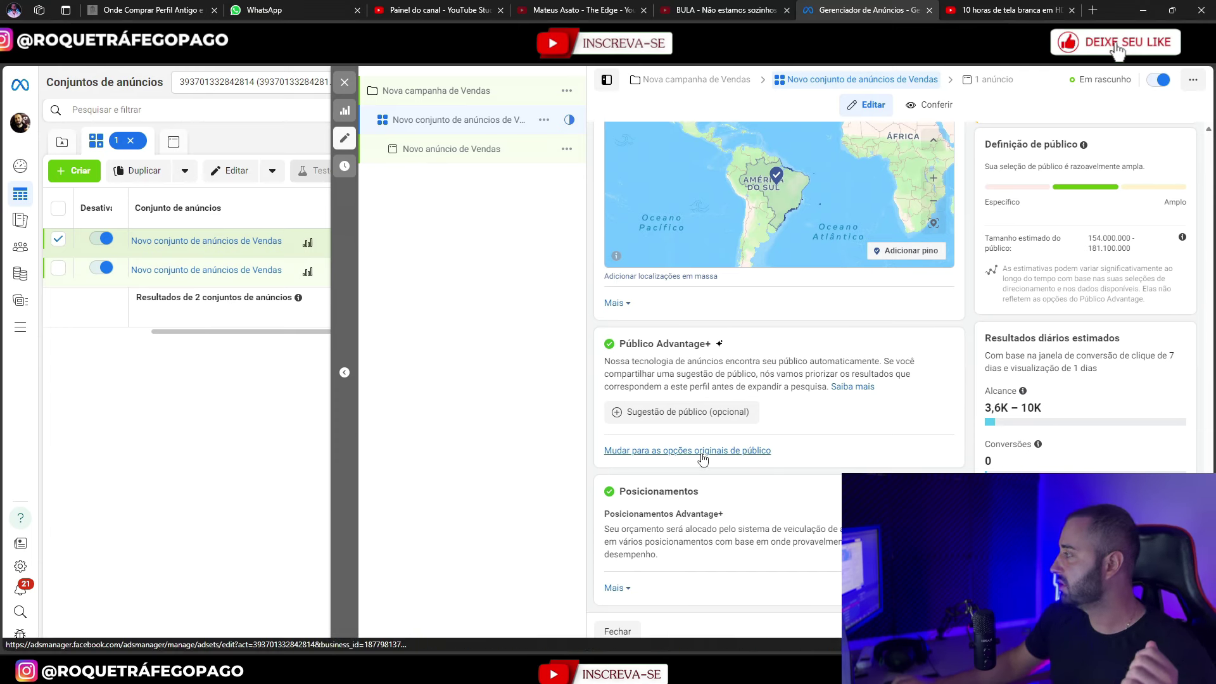
click(703, 453)
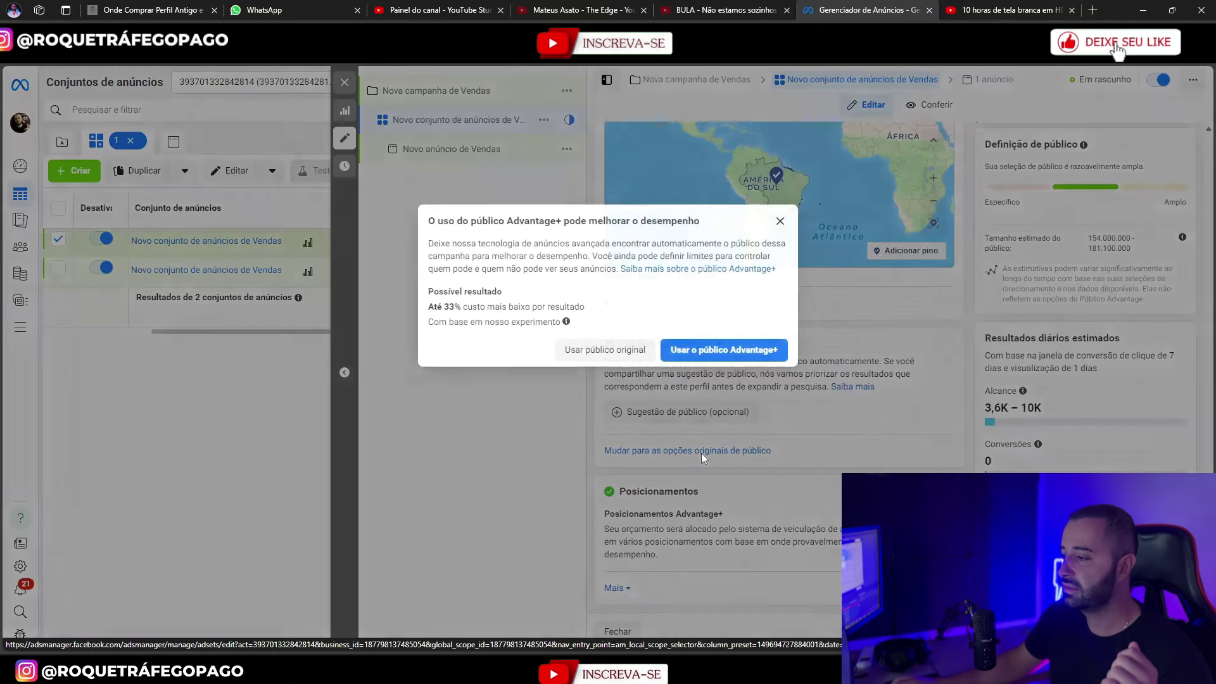
click(621, 352)
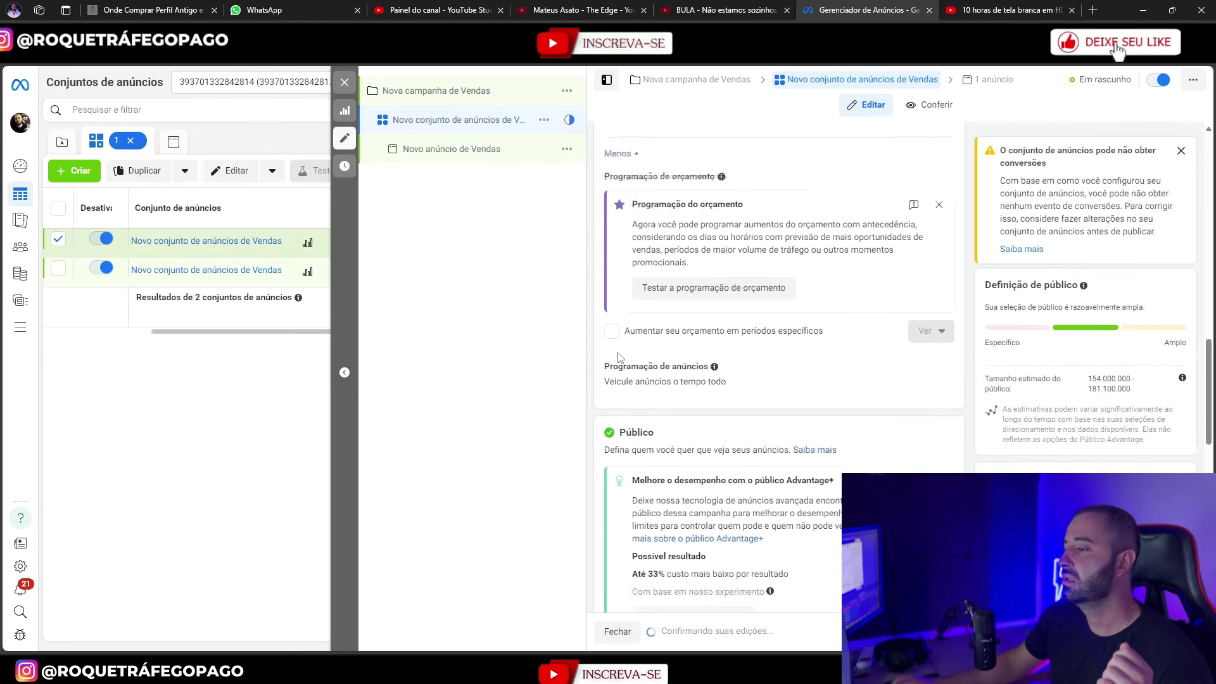
- Browse the existing custom and lookalike audiences available for the ad set without selecting one
scroll(639, 340, down, 2)
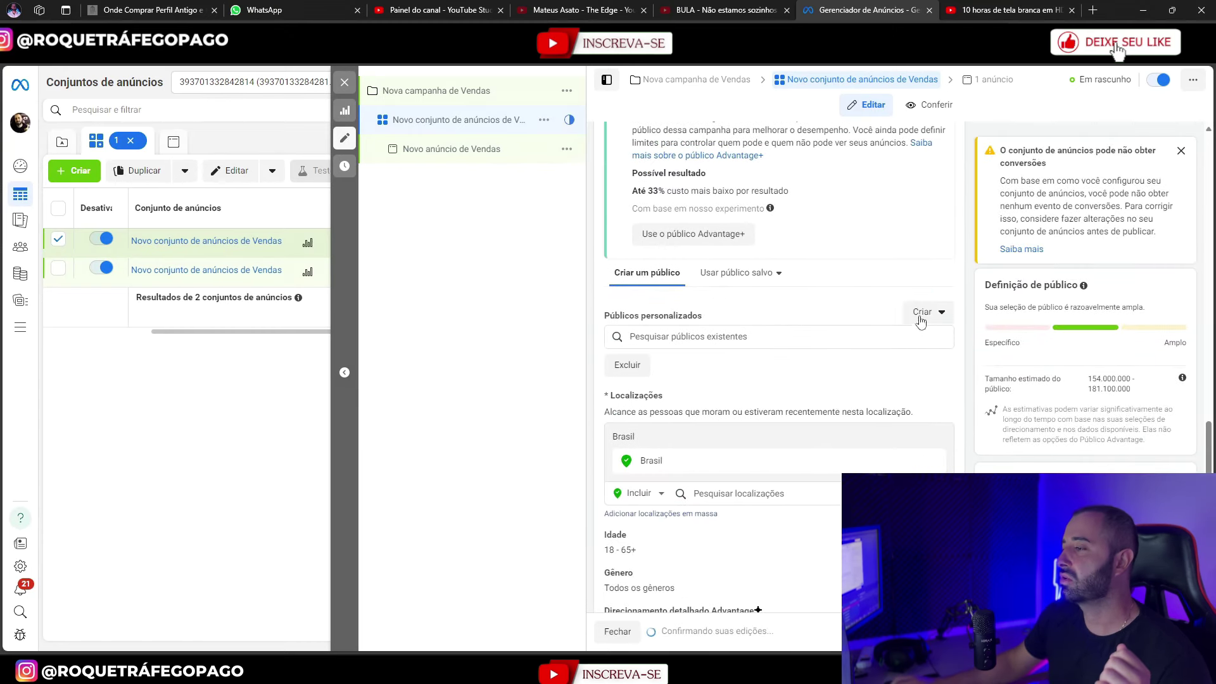
click(703, 331)
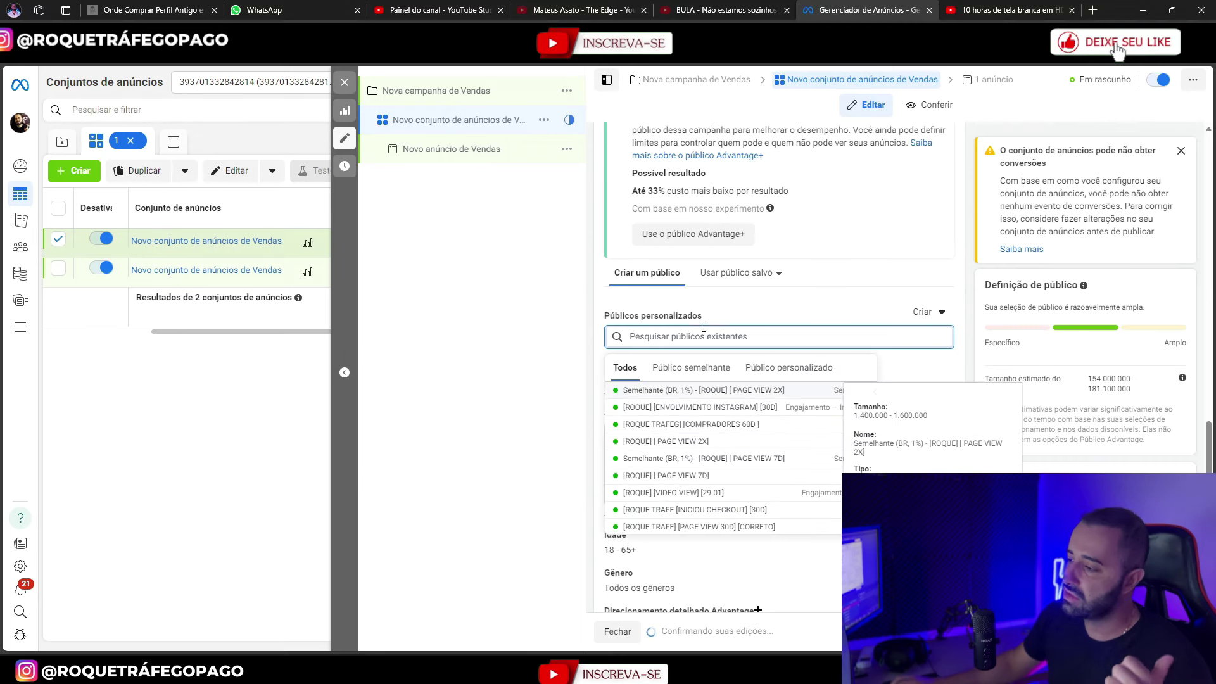
scroll(705, 398, down, 1)
scroll(709, 408, down, 1)
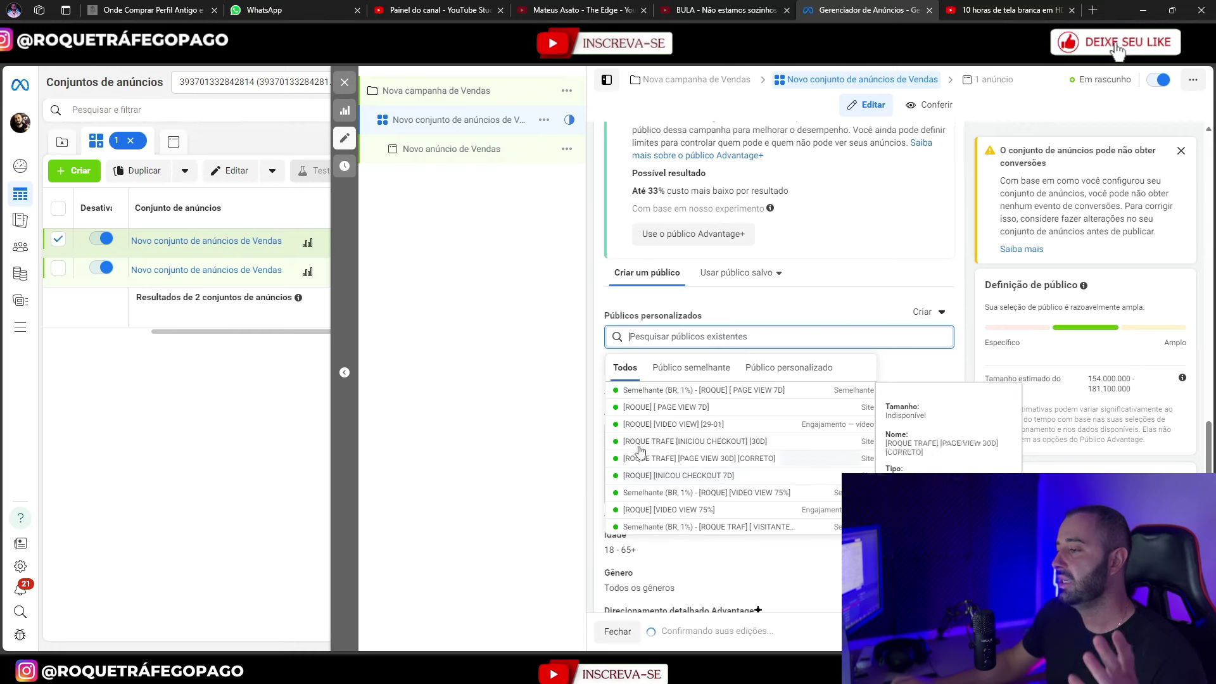
click(577, 424)
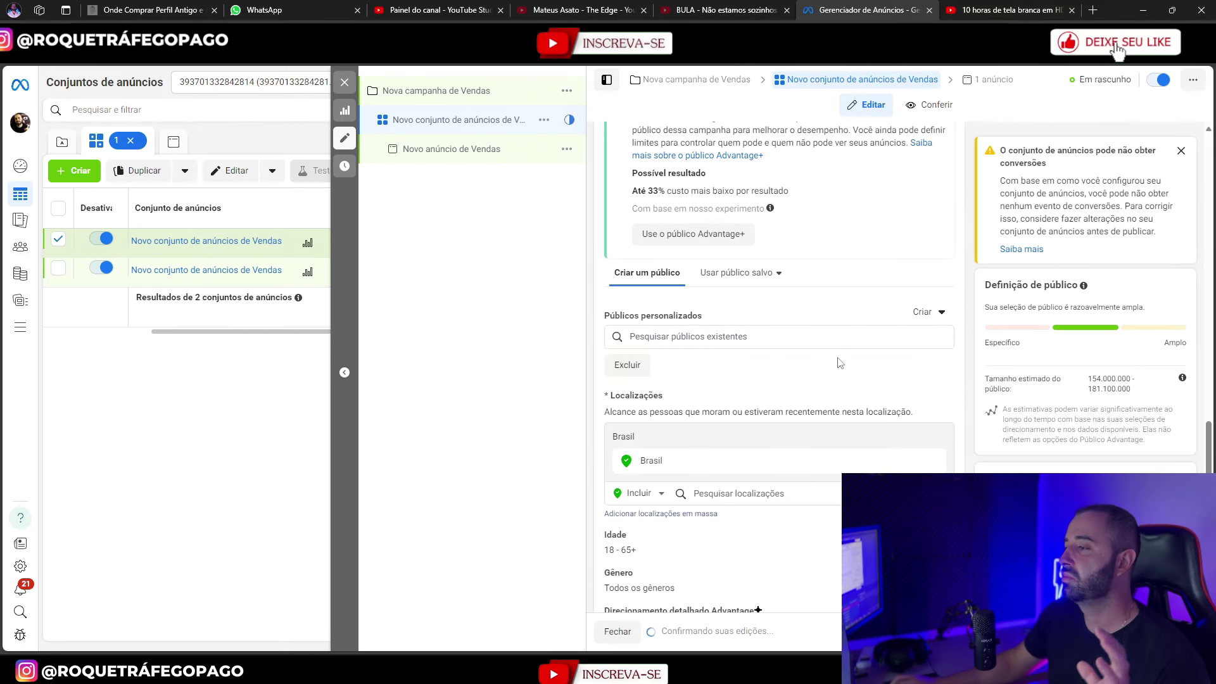
- Open the audience's age range for editing
scroll(779, 309, down, 5)
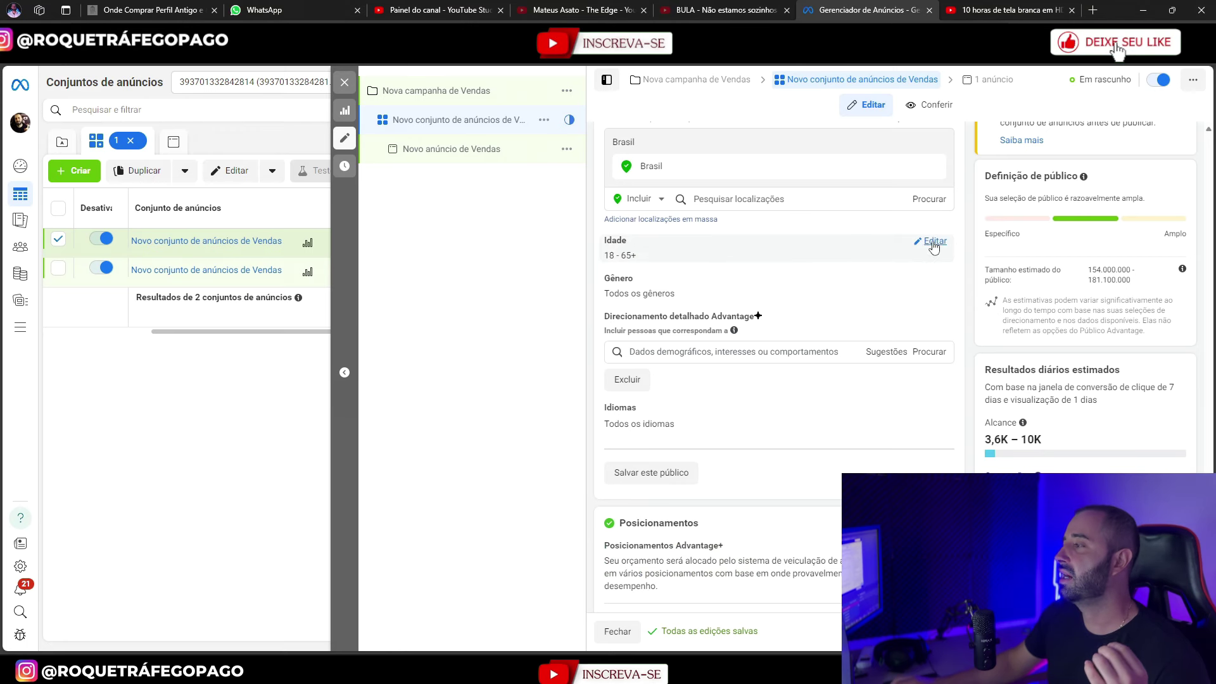
click(935, 243)
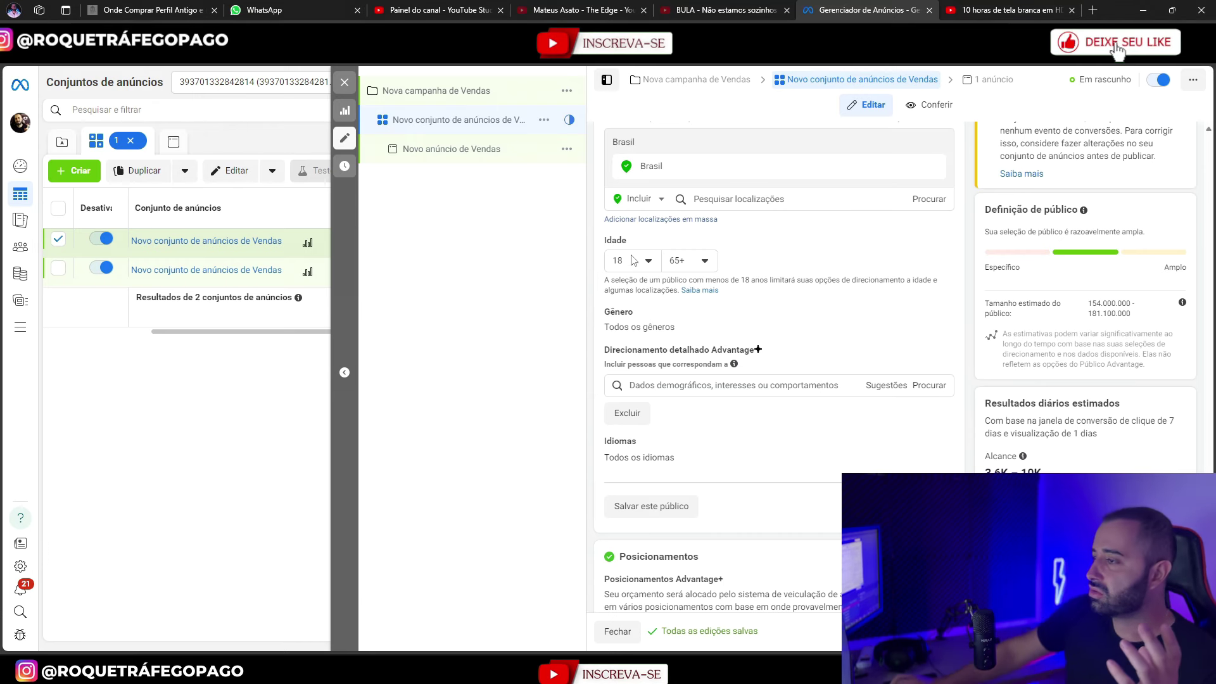
- Try a minimum audience age of 25, and return it to 18
click(632, 259)
scroll(662, 367, down, 3)
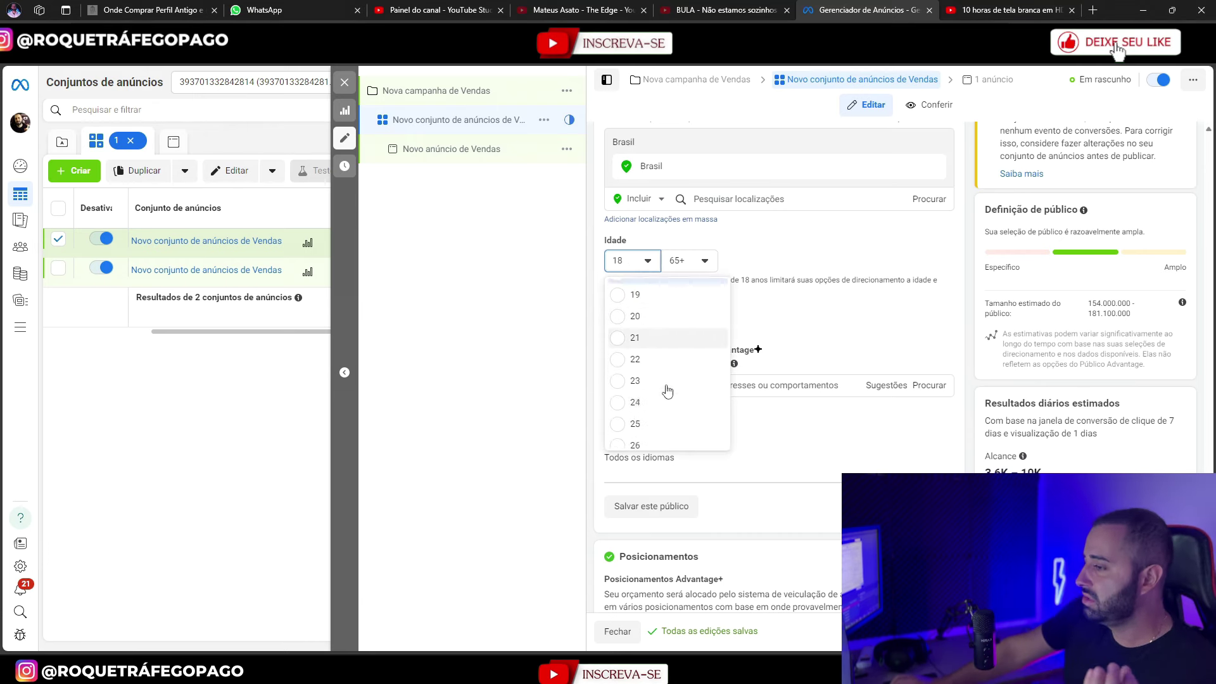
click(636, 393)
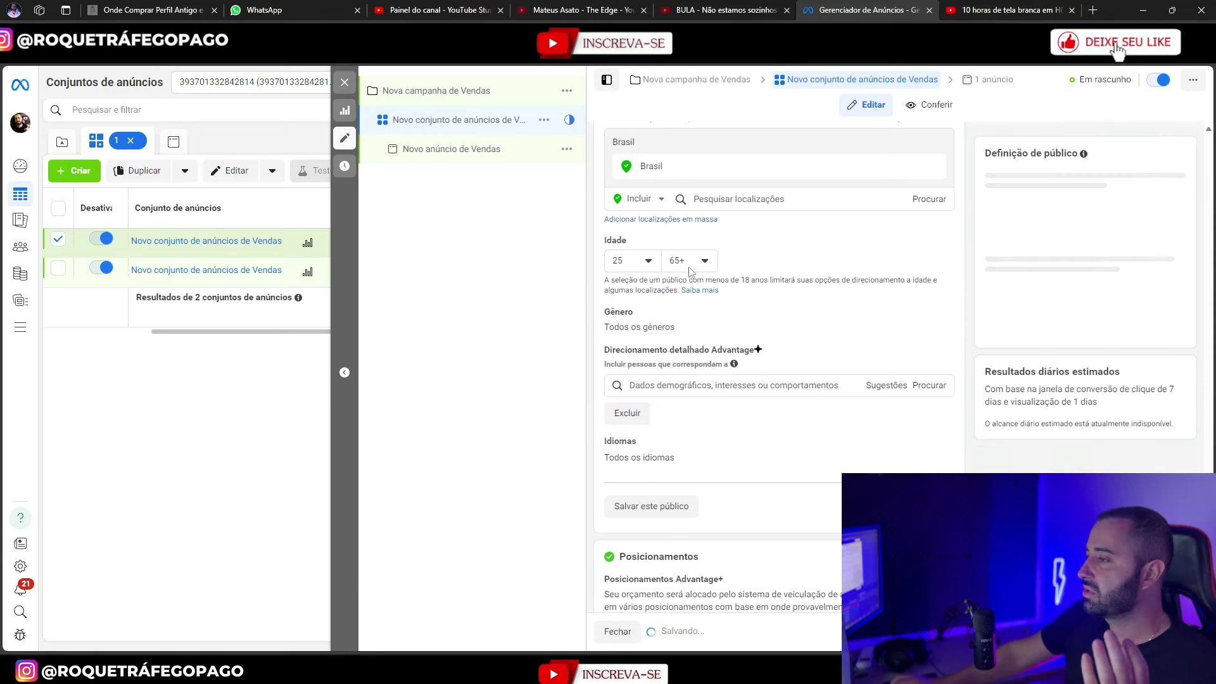
click(689, 261)
scroll(730, 351, up, 2)
click(593, 285)
click(633, 263)
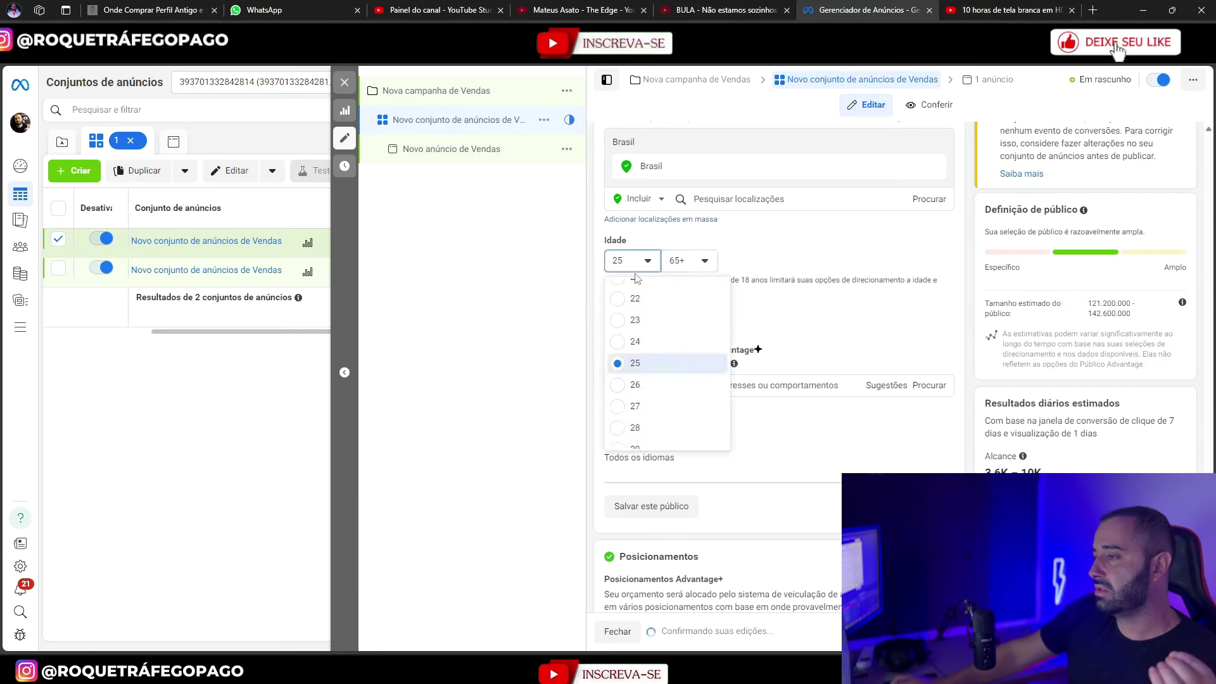
scroll(665, 317, up, 2)
click(695, 287)
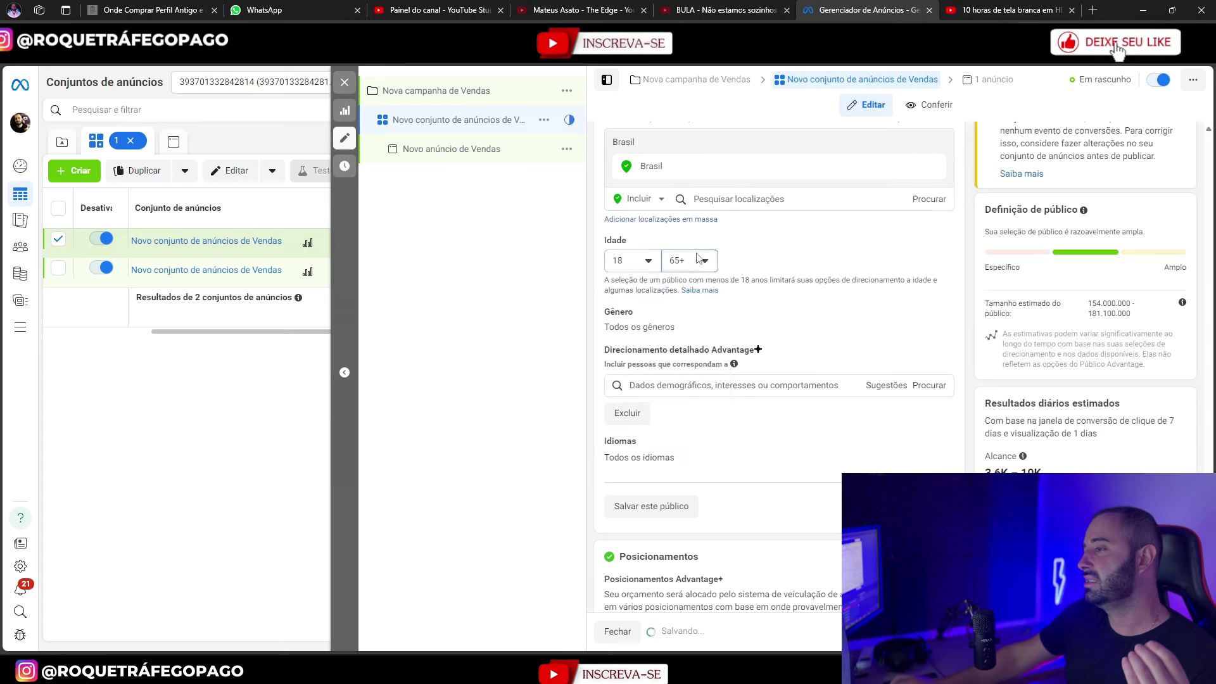
- Try a maximum audience age of 54, and return it to 65+
click(689, 261)
scroll(735, 386, up, 2)
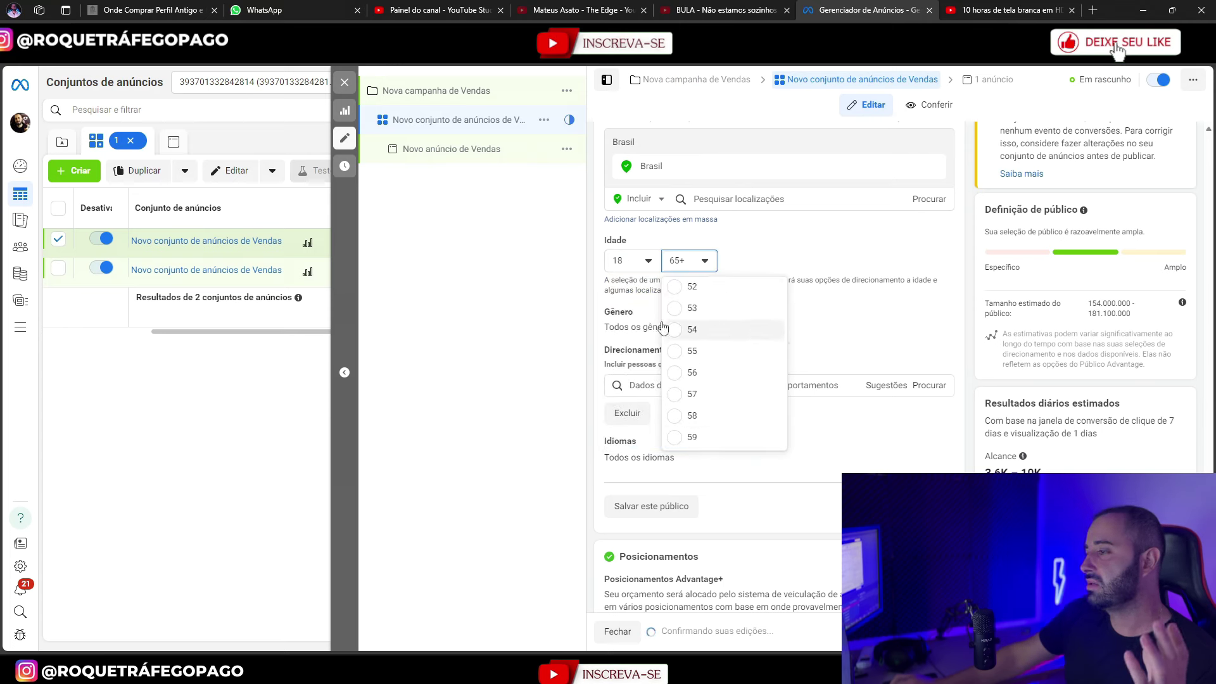
click(665, 329)
click(692, 260)
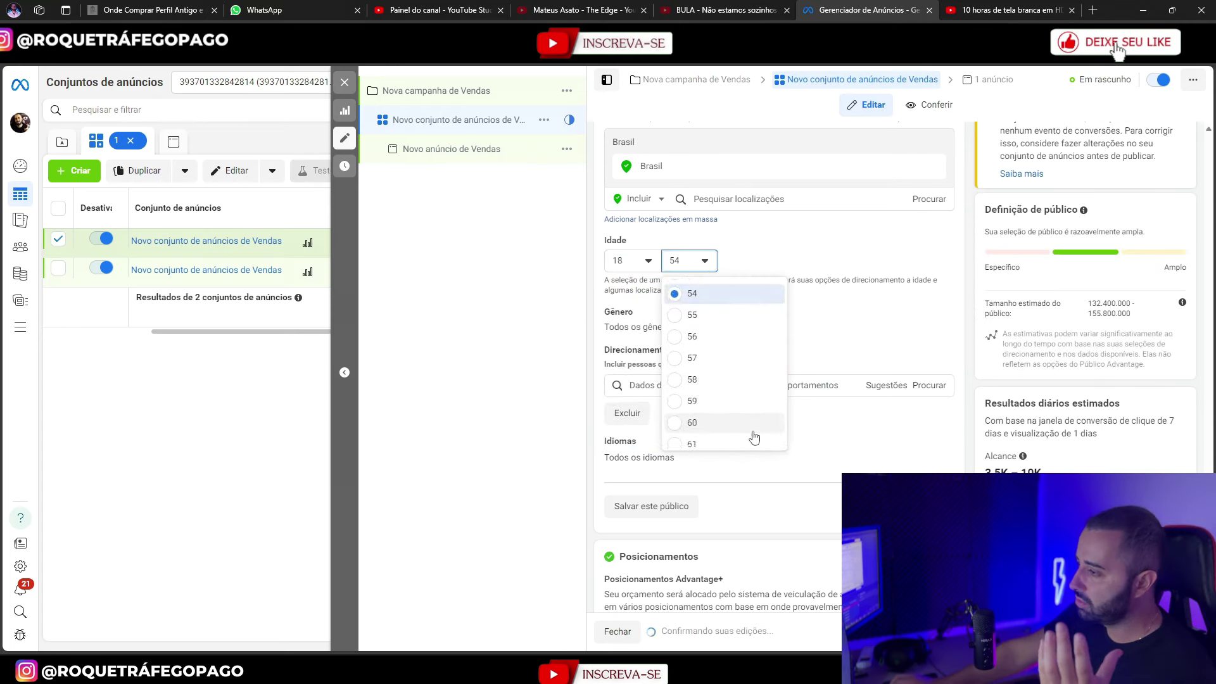
scroll(747, 412, down, 2)
click(695, 438)
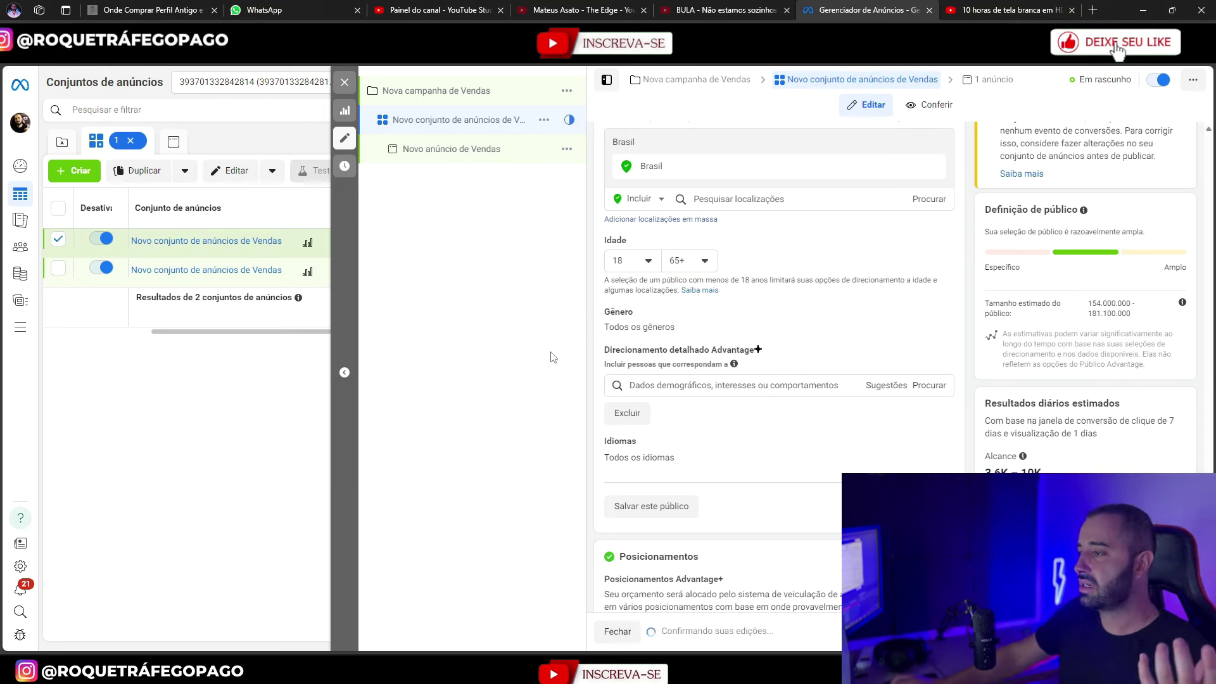
- Set the maximum audience age to 24
click(690, 260)
scroll(697, 370, up, 10)
scroll(703, 373, up, 3)
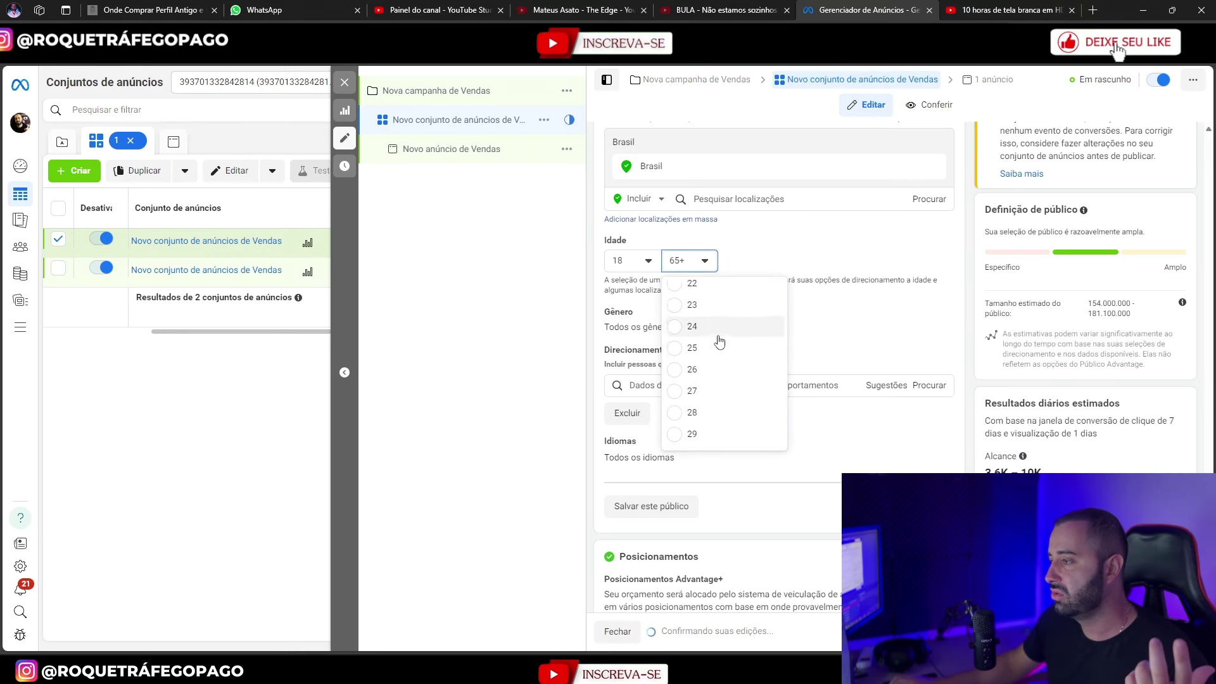
click(692, 376)
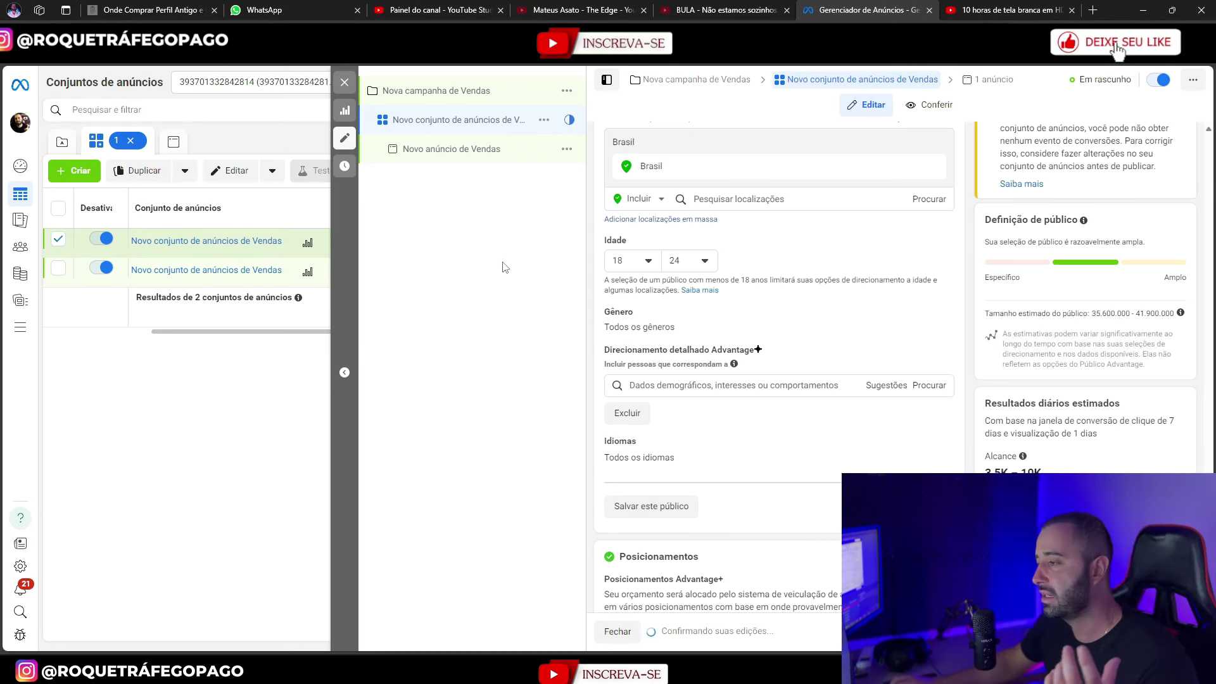
- Search the detailed targeting for "sapatos" and add the interest Sapatos de salto alto (calçados)
scroll(712, 454, down, 1)
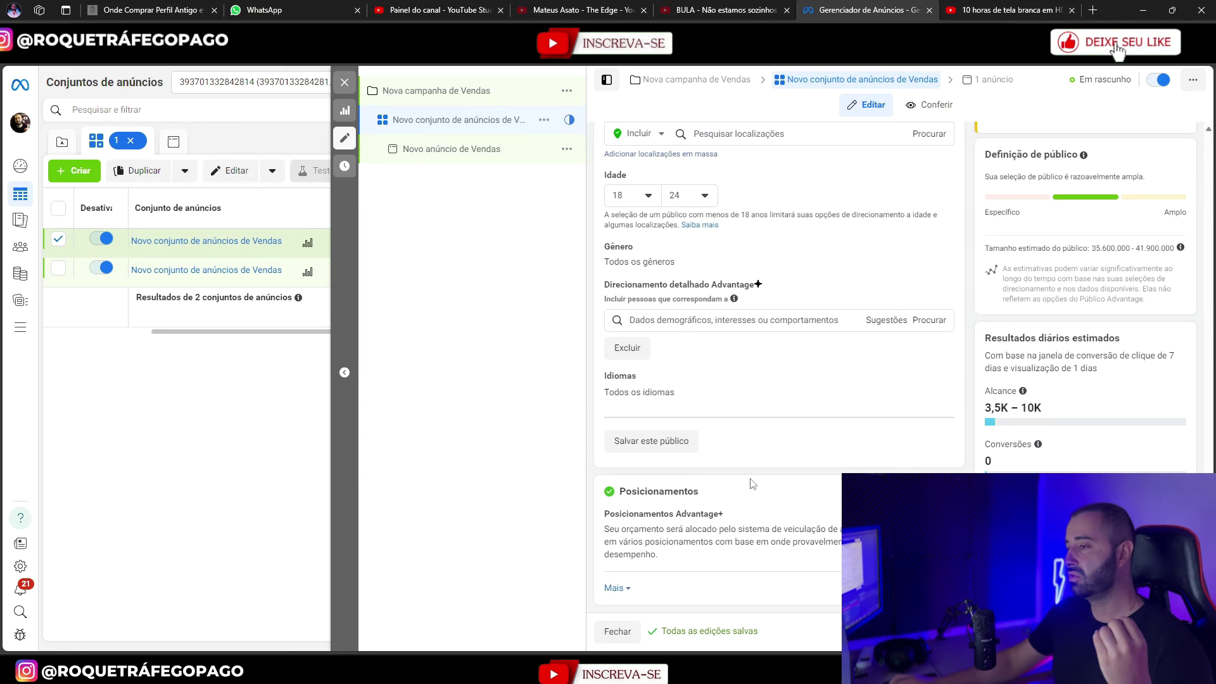
click(685, 320)
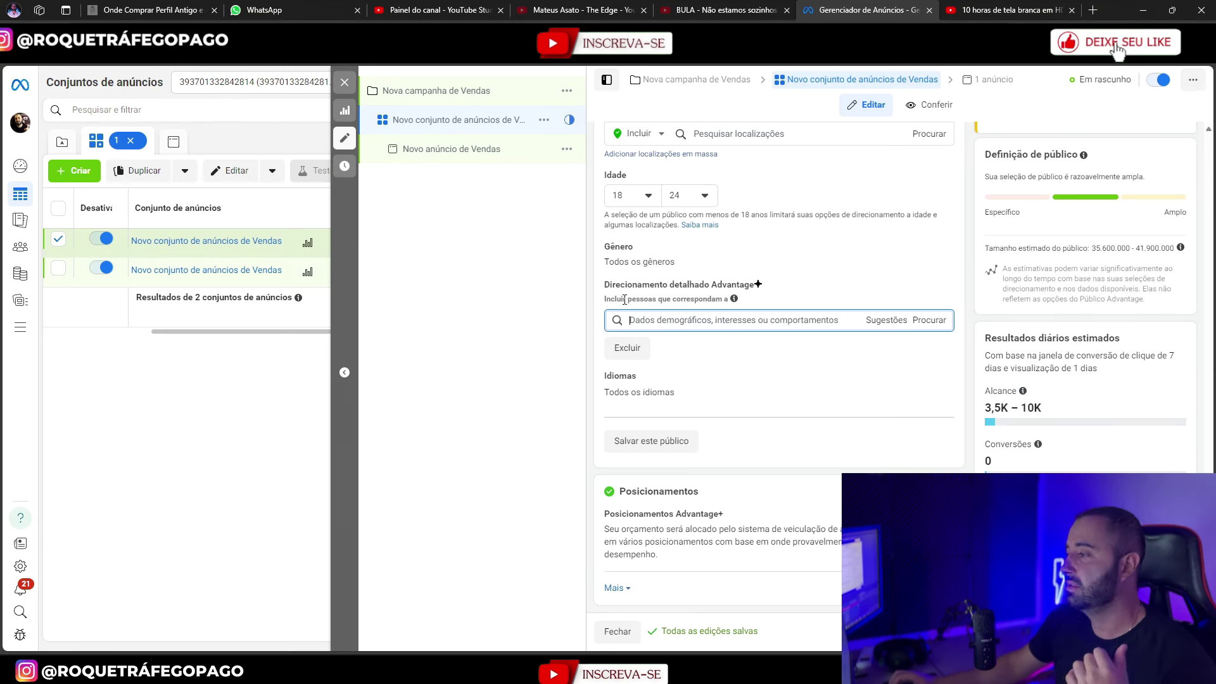
text(sapatos)
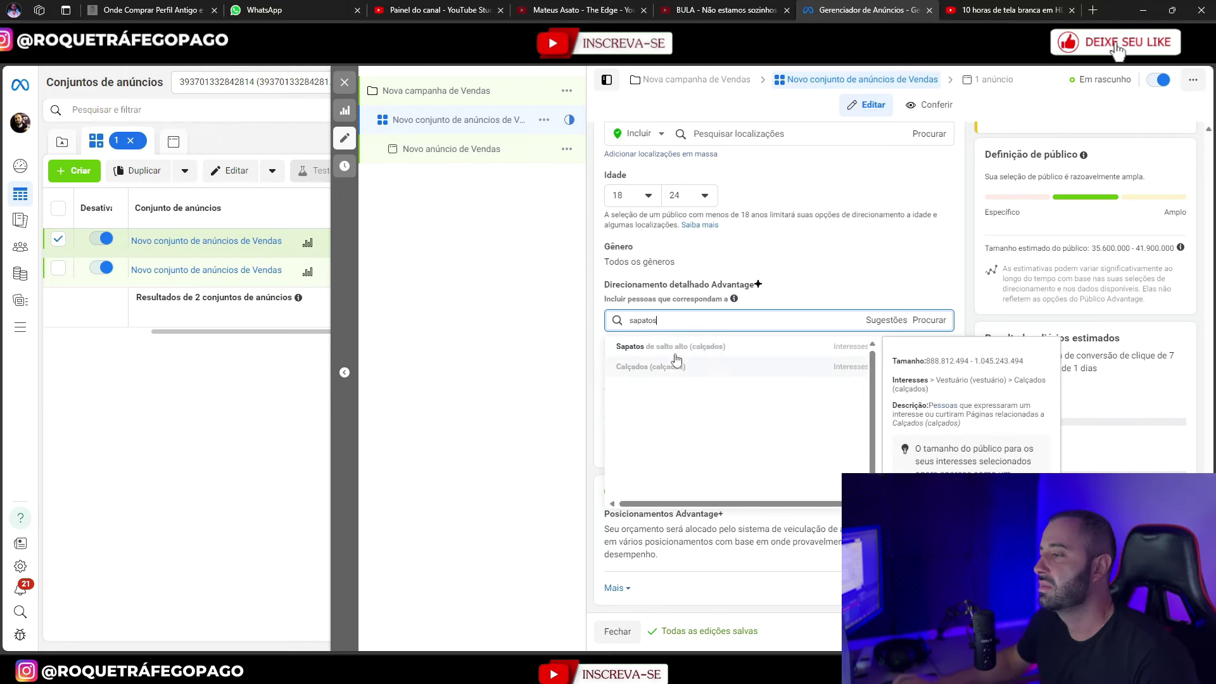
click(680, 345)
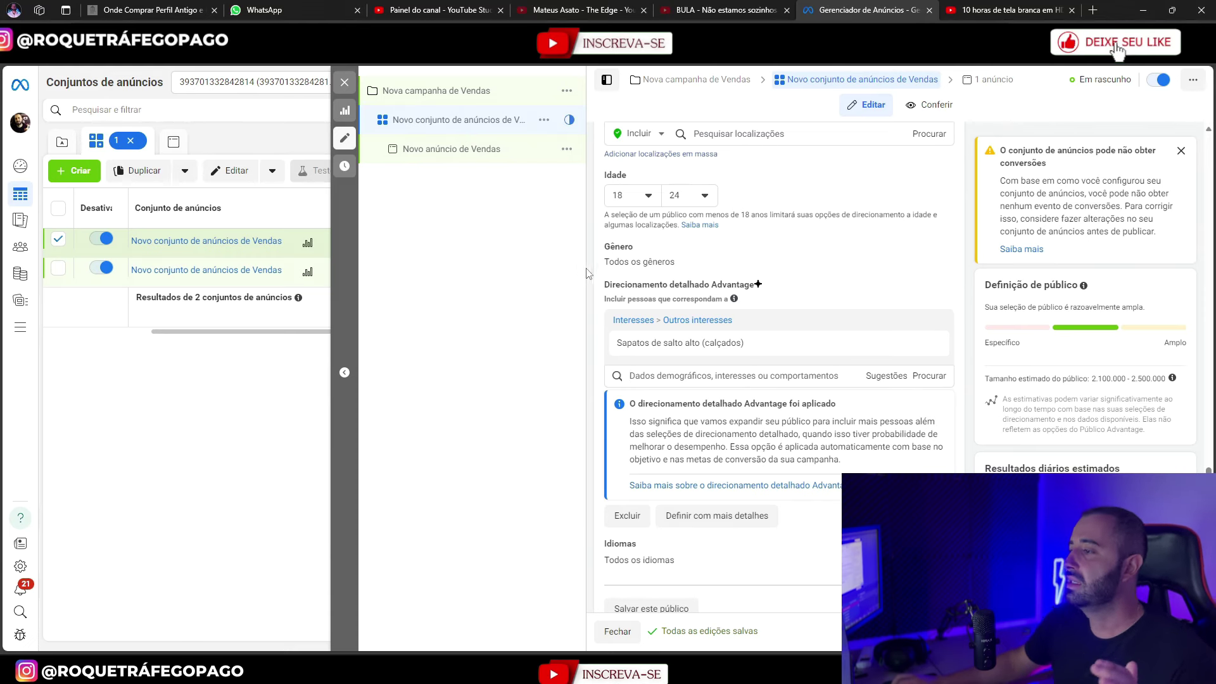
- Add the suggested interests Sandália (calçados) and Chinelo to the detailed targeting
mouse_move(779, 340)
scroll(779, 340, down, 3)
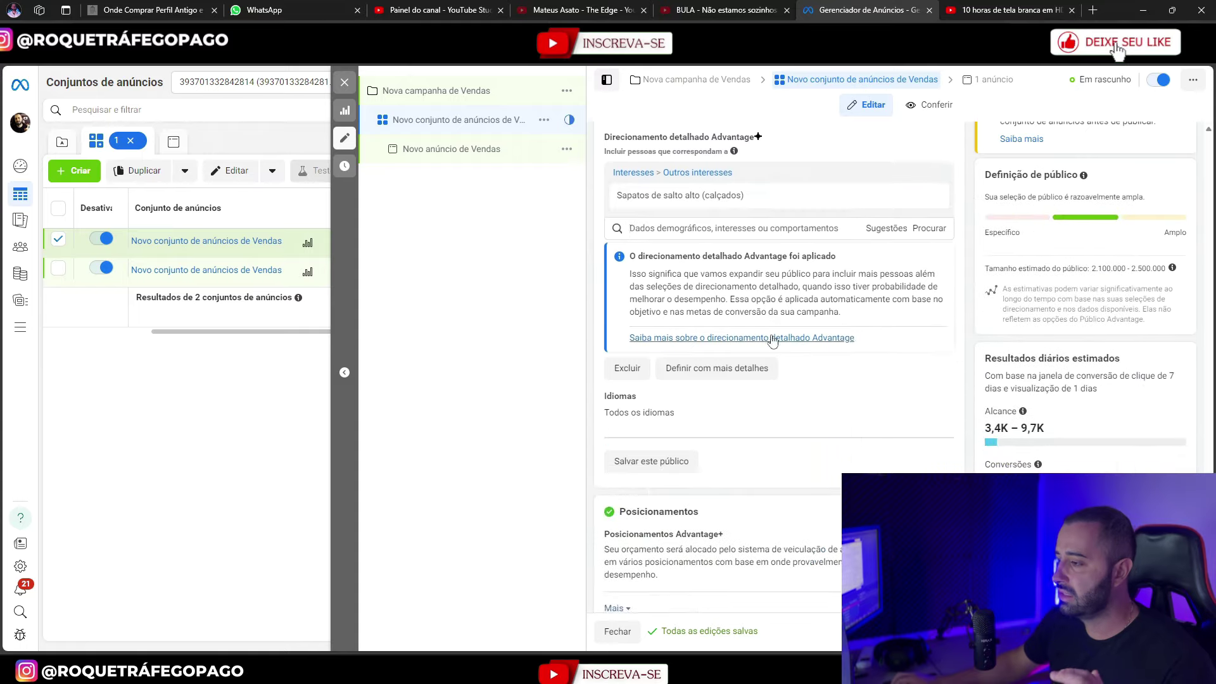
scroll(759, 340, up, 3)
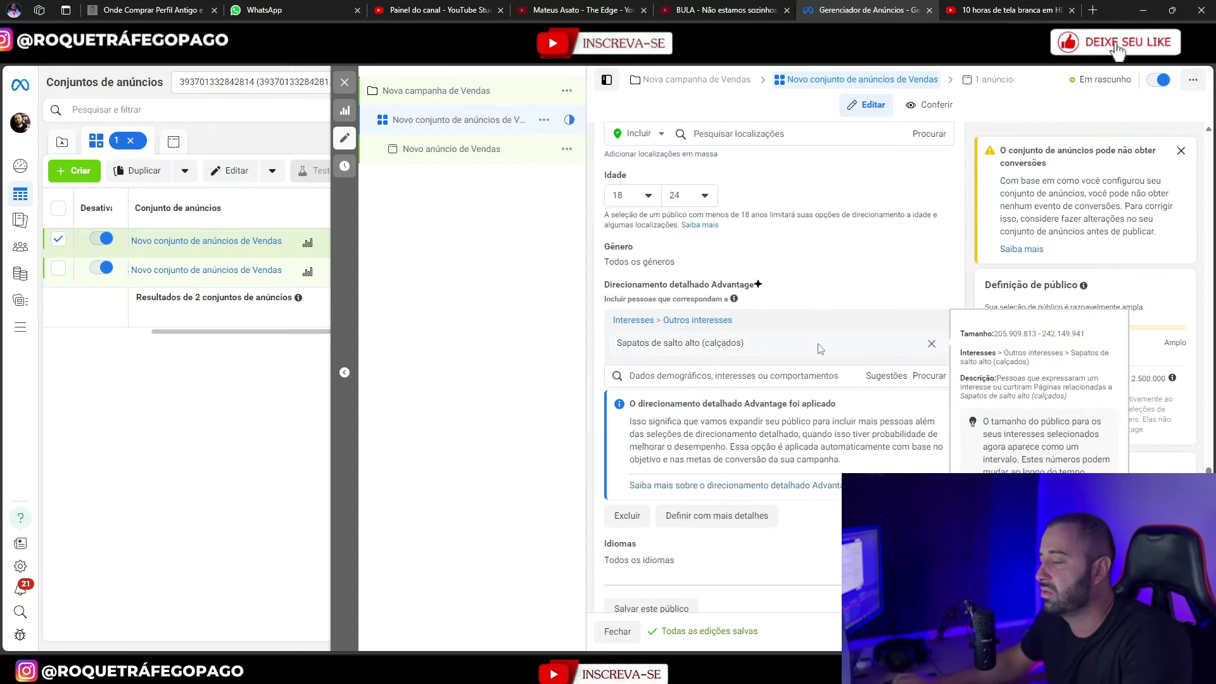
click(889, 379)
scroll(893, 387, up, 3)
scroll(896, 393, down, 3)
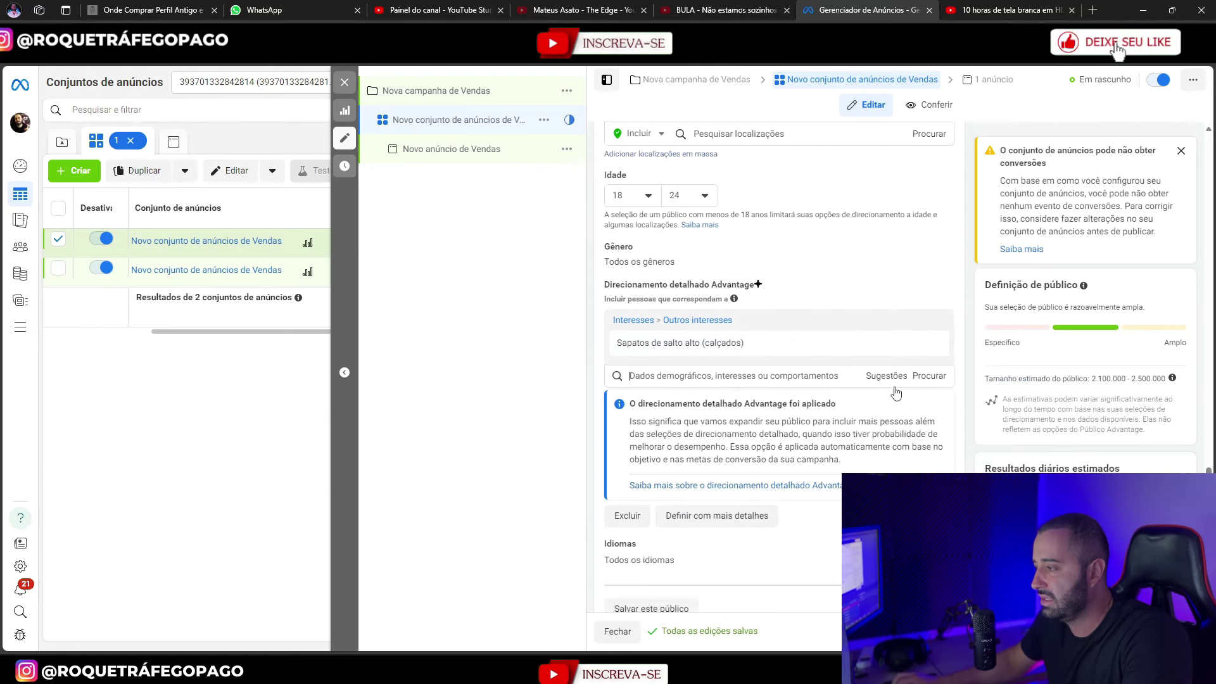
click(885, 376)
click(707, 408)
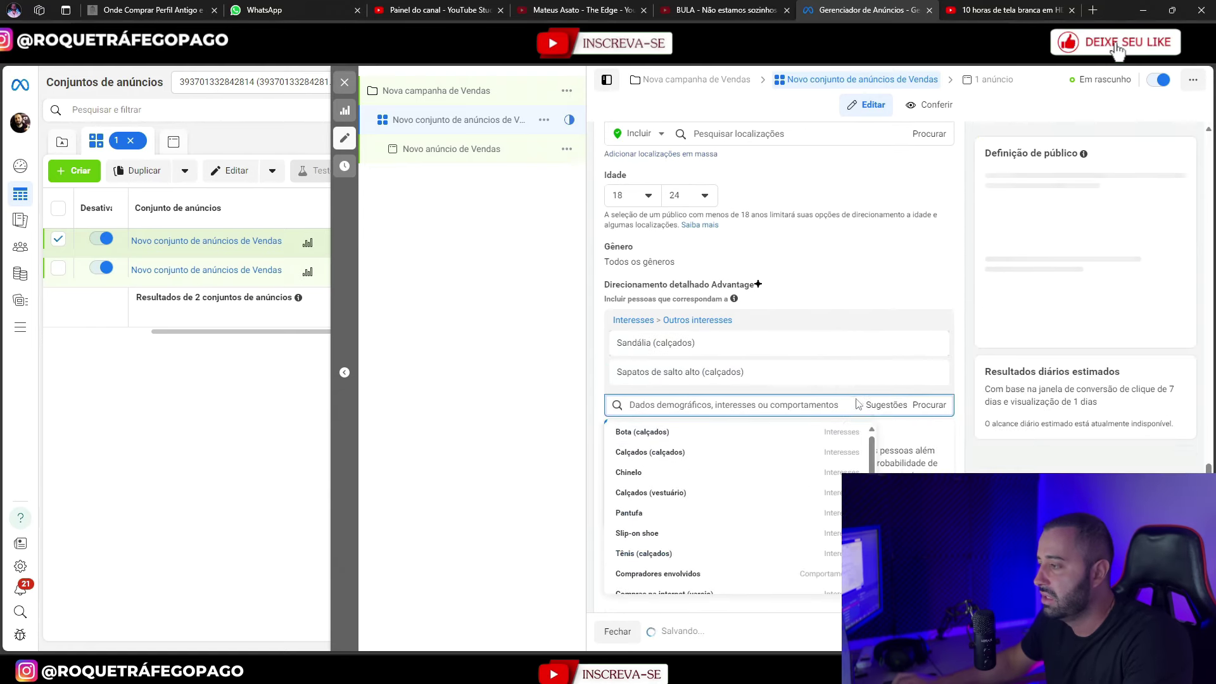
click(886, 404)
click(697, 471)
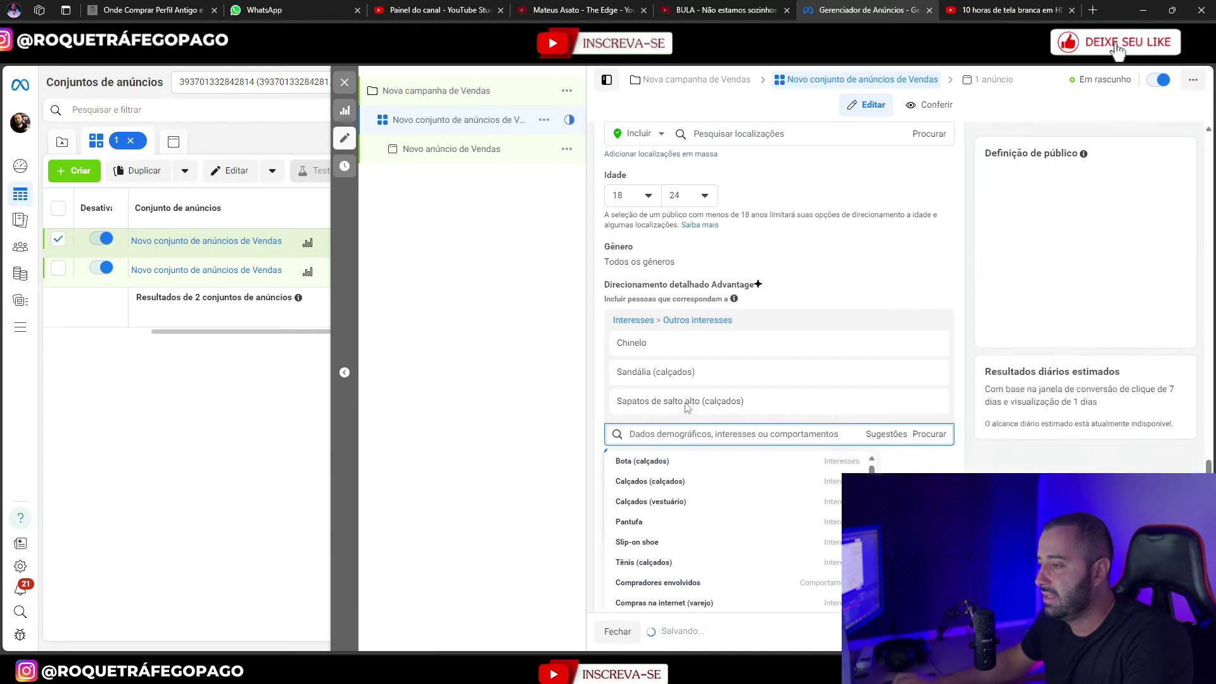
scroll(687, 408, down, 2)
scroll(763, 329, up, 4)
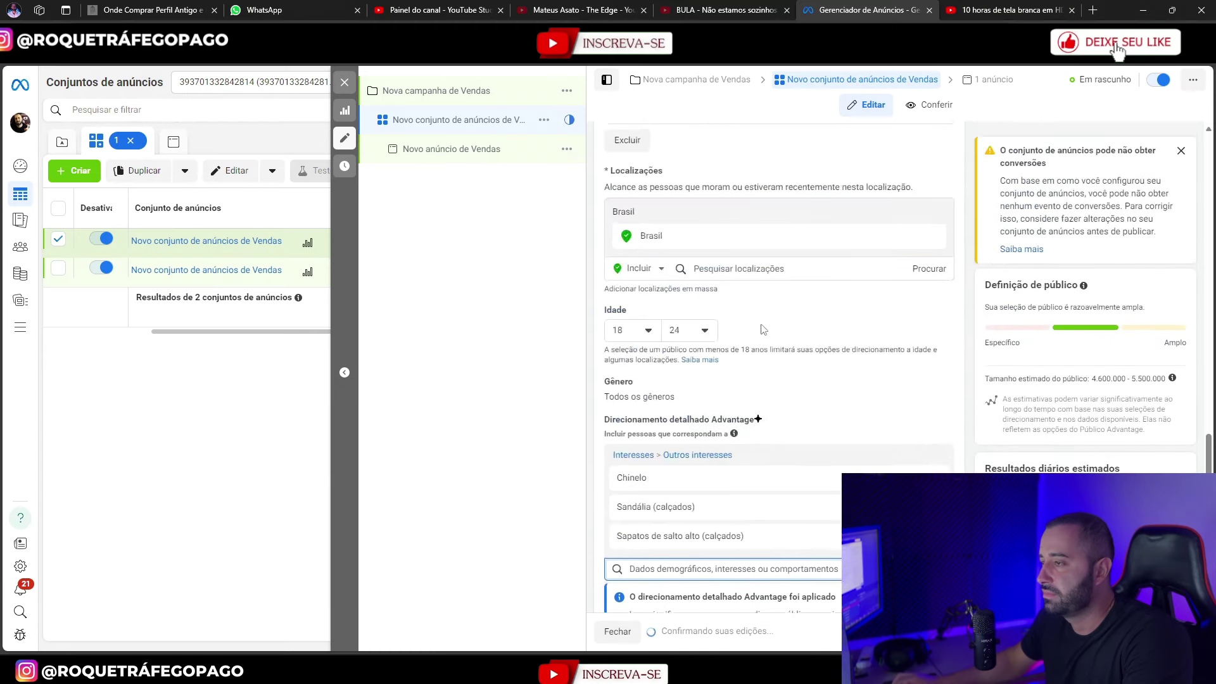
- Expand the ad set's placement options and switch from Posicionamentos Advantage+ to Posicionamentos manuais
scroll(754, 382, down, 3)
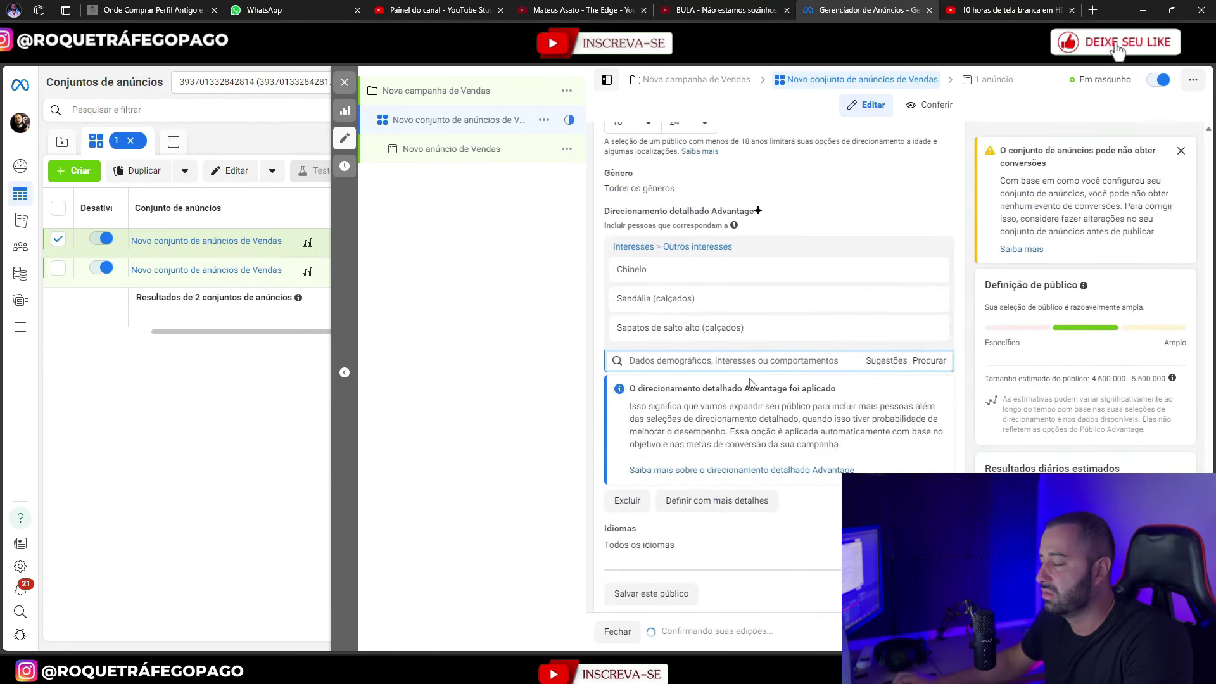
scroll(750, 382, down, 2)
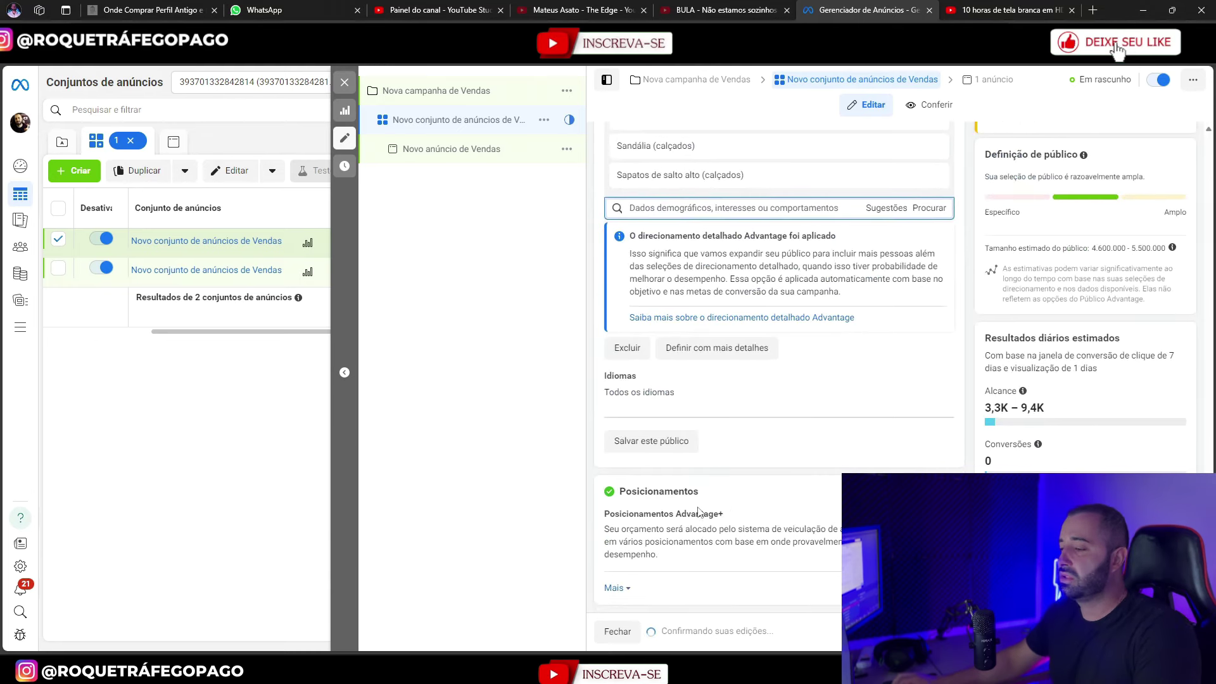
click(618, 588)
scroll(701, 474, down, 3)
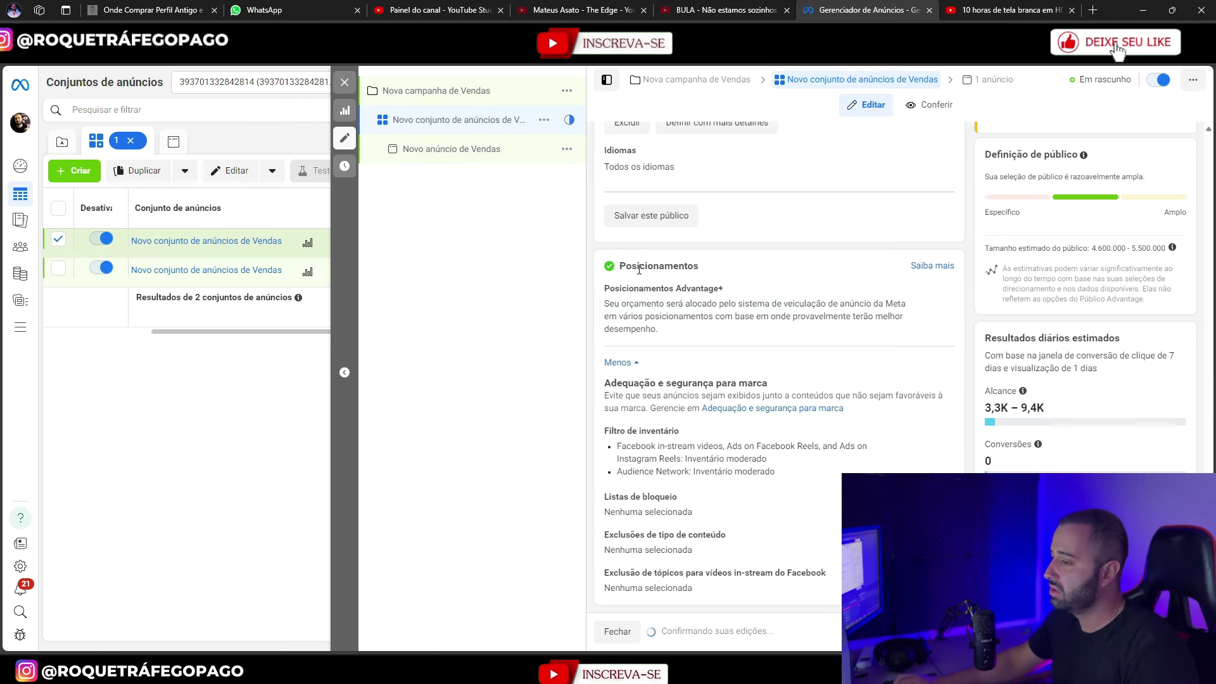
mouse_move(700, 292)
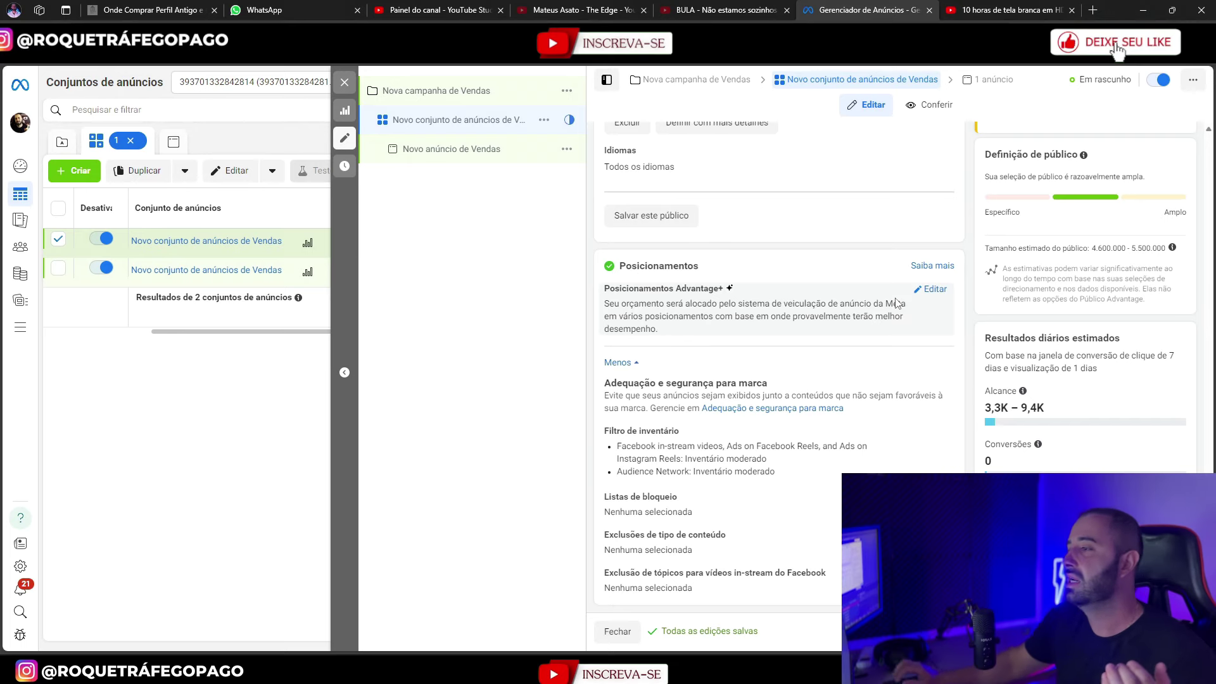
click(932, 290)
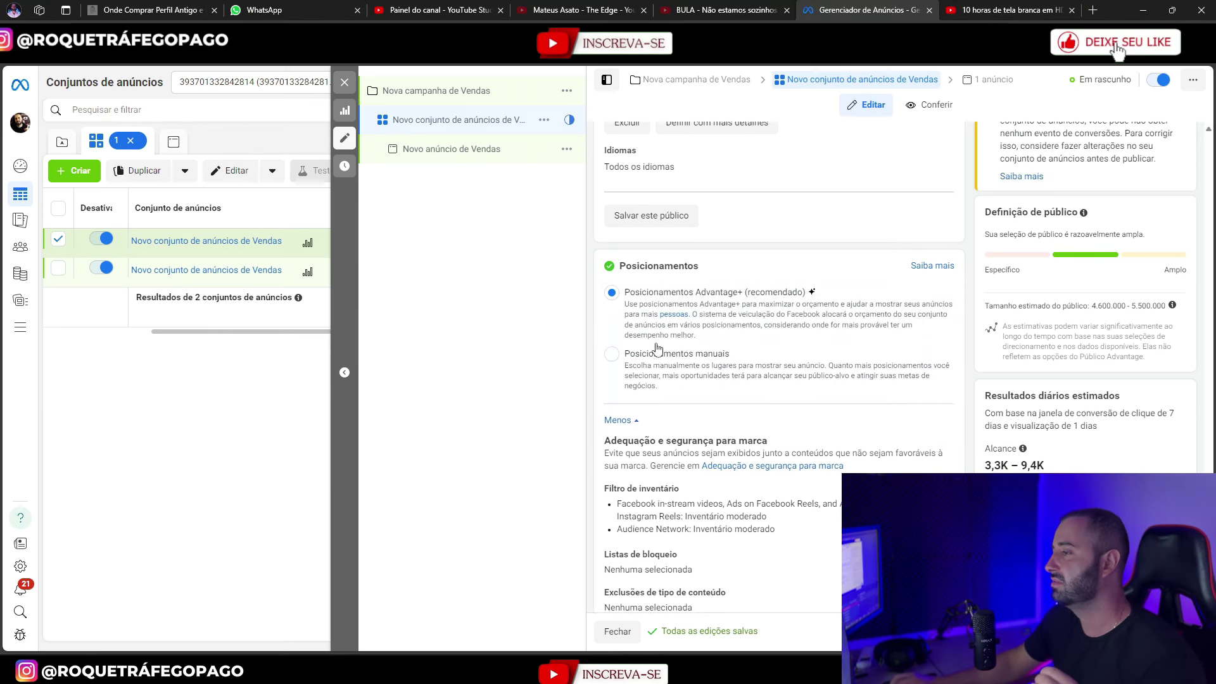
click(677, 366)
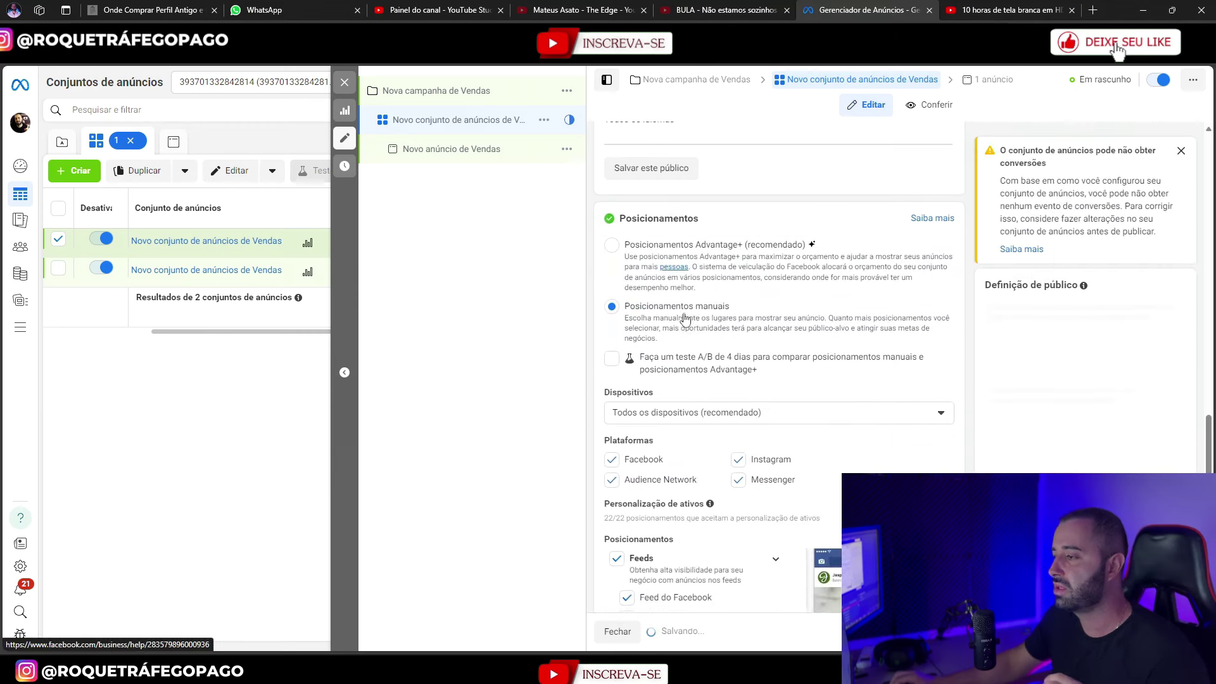
- Limit the placement devices to Celular by deselecting Desktop
scroll(681, 310, down, 1)
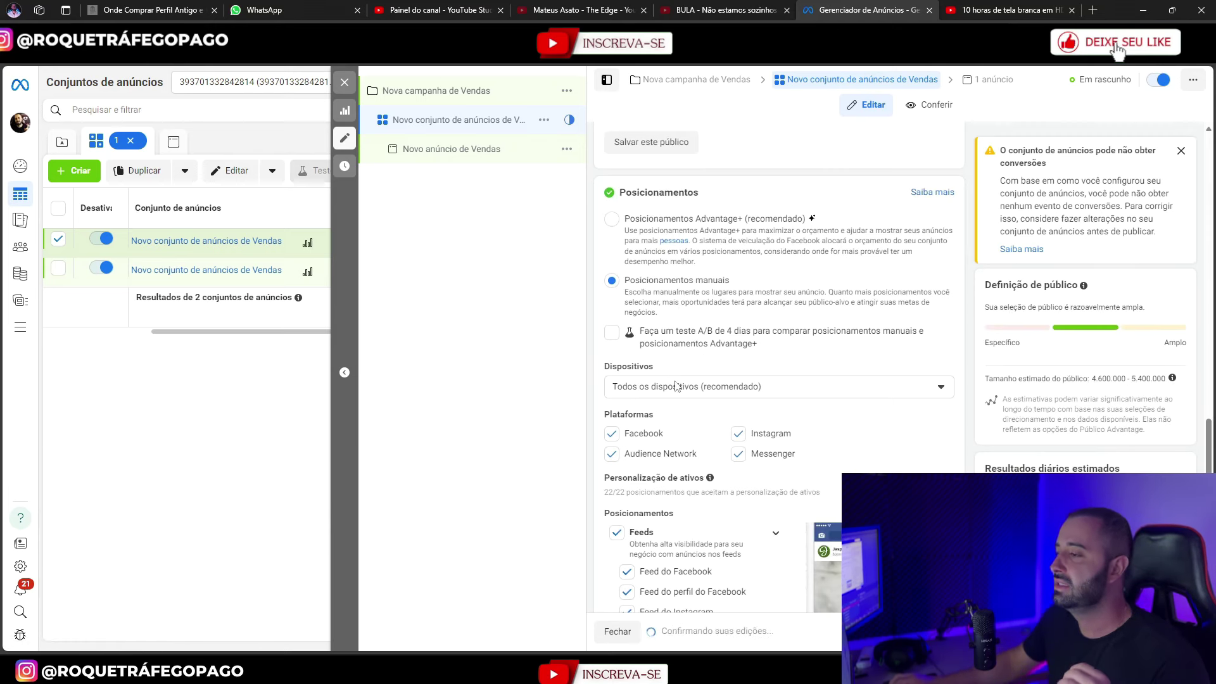
scroll(677, 385, down, 2)
click(697, 241)
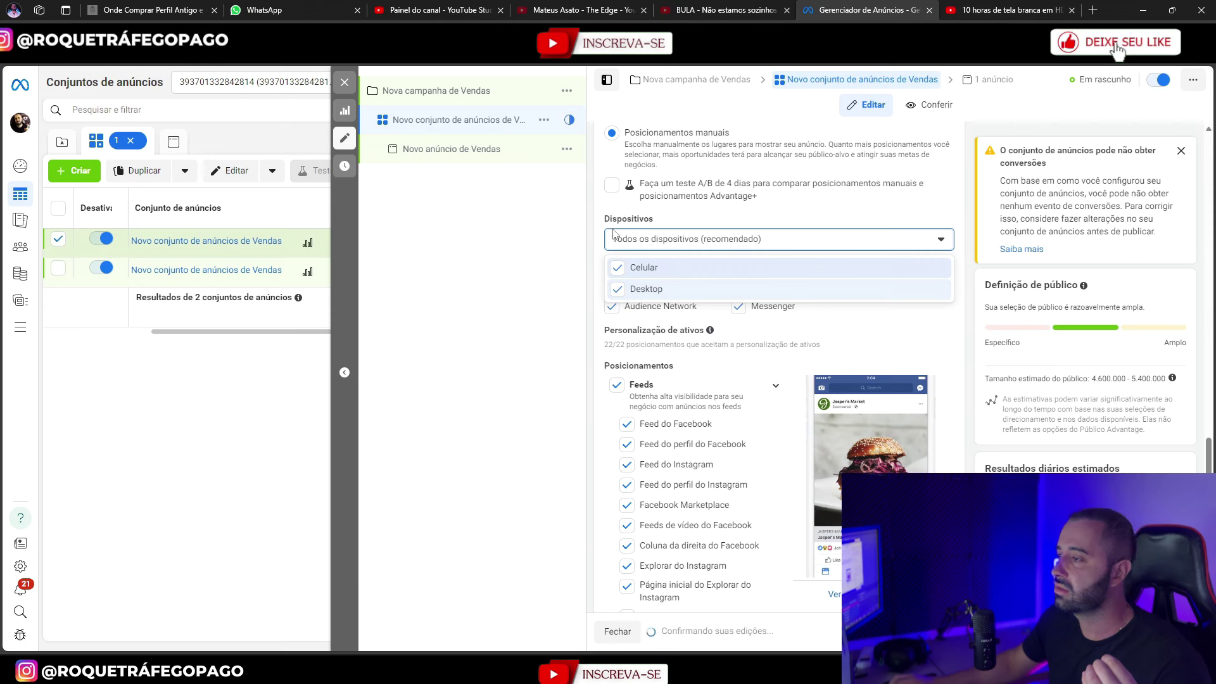
click(705, 238)
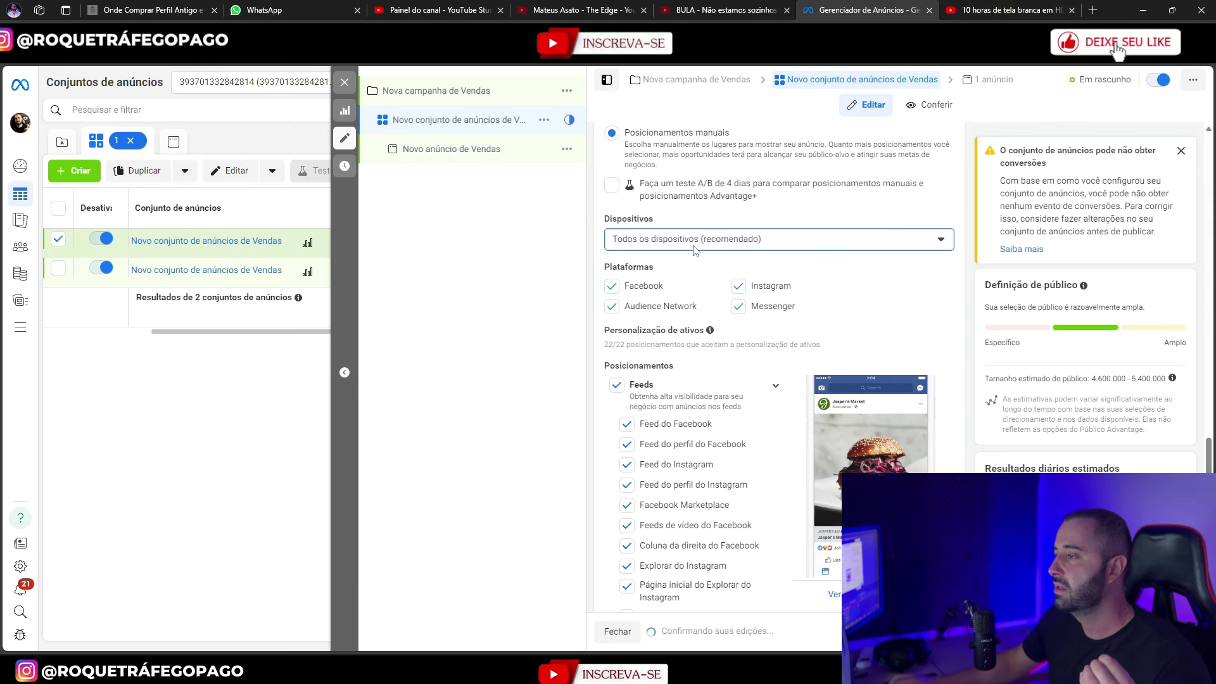
click(693, 244)
click(582, 269)
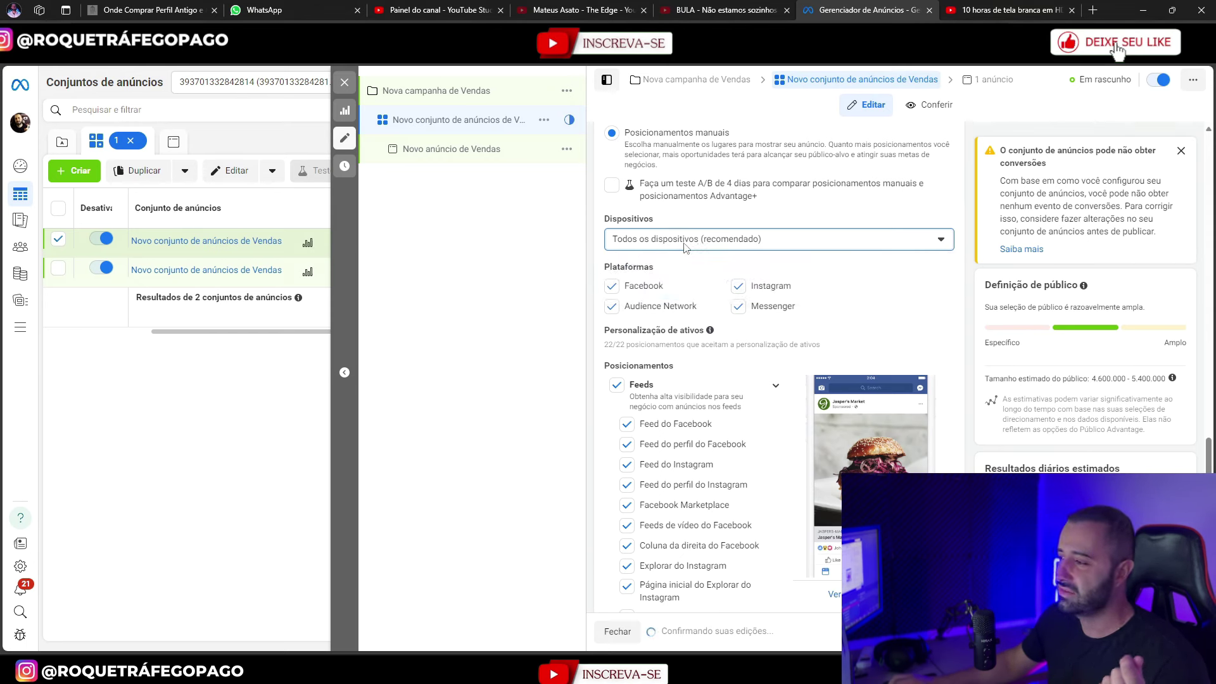
click(686, 247)
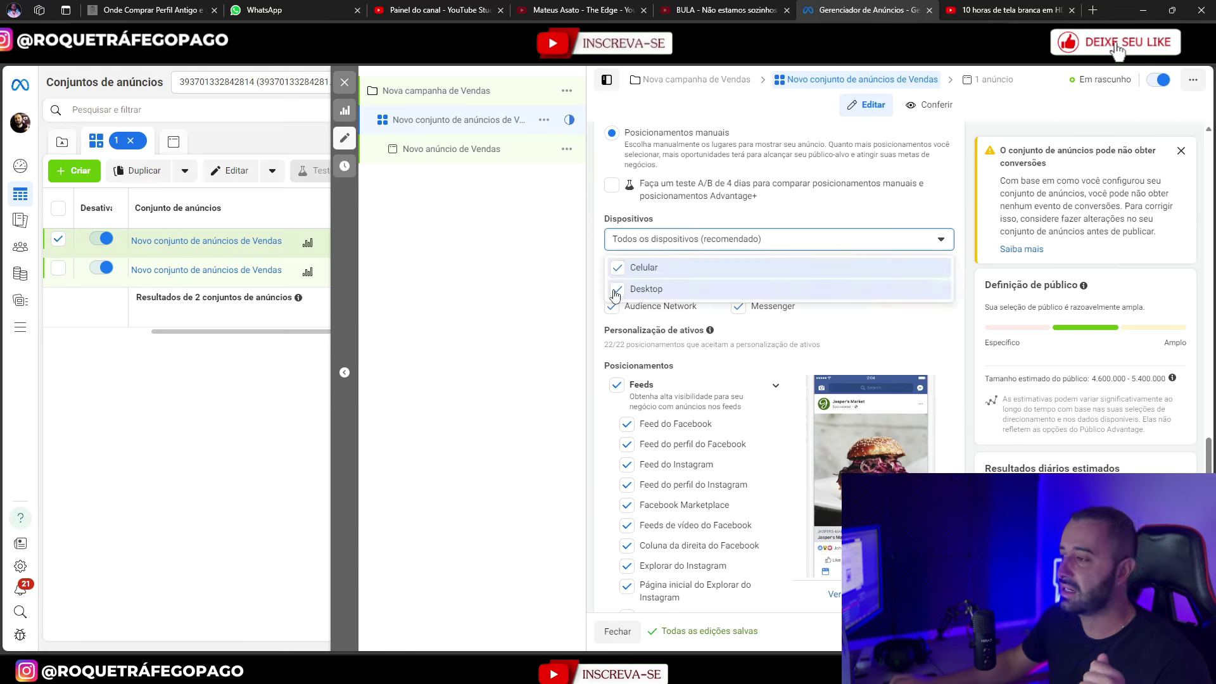
click(581, 316)
click(679, 250)
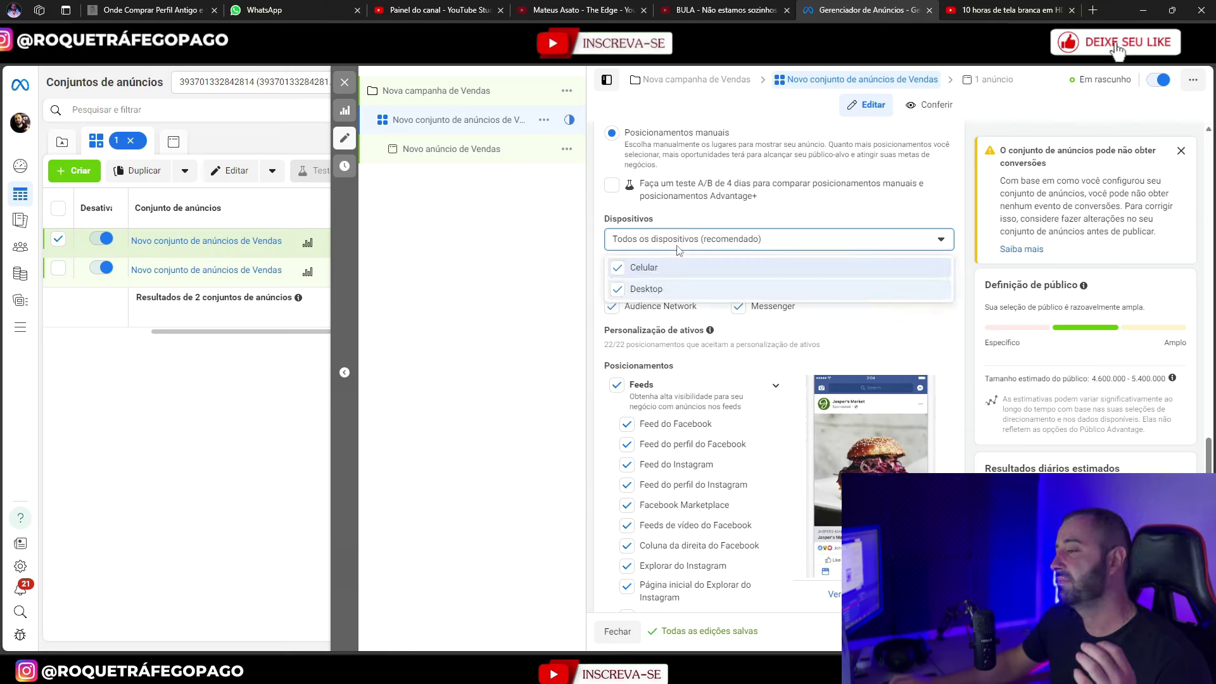
click(618, 289)
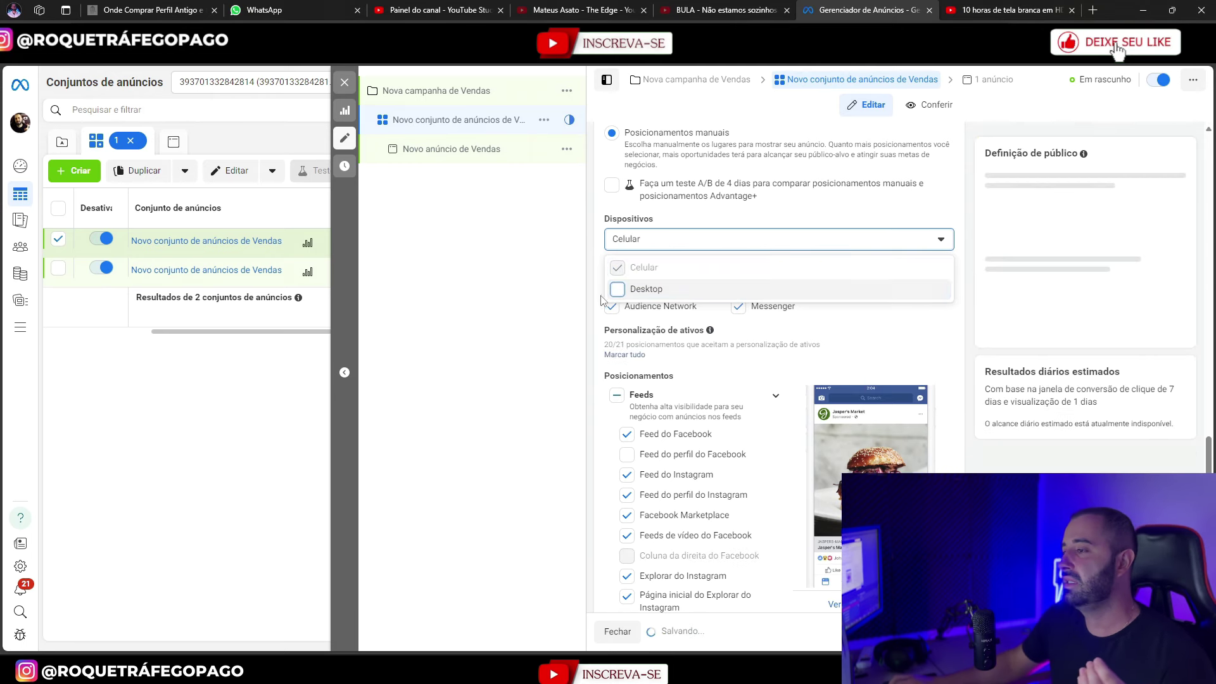
click(559, 317)
- Clear all Feeds placements and select only Feed do Instagram and Feed do Facebook
scroll(874, 230, down, 1)
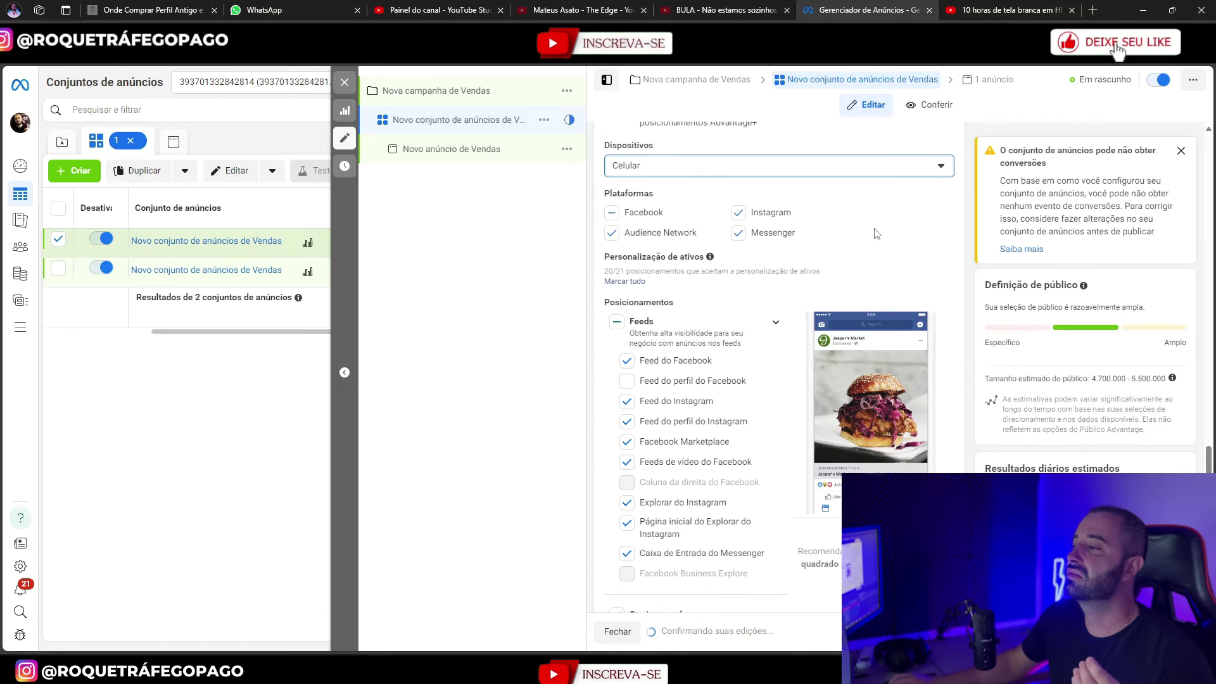
scroll(914, 307, down, 2)
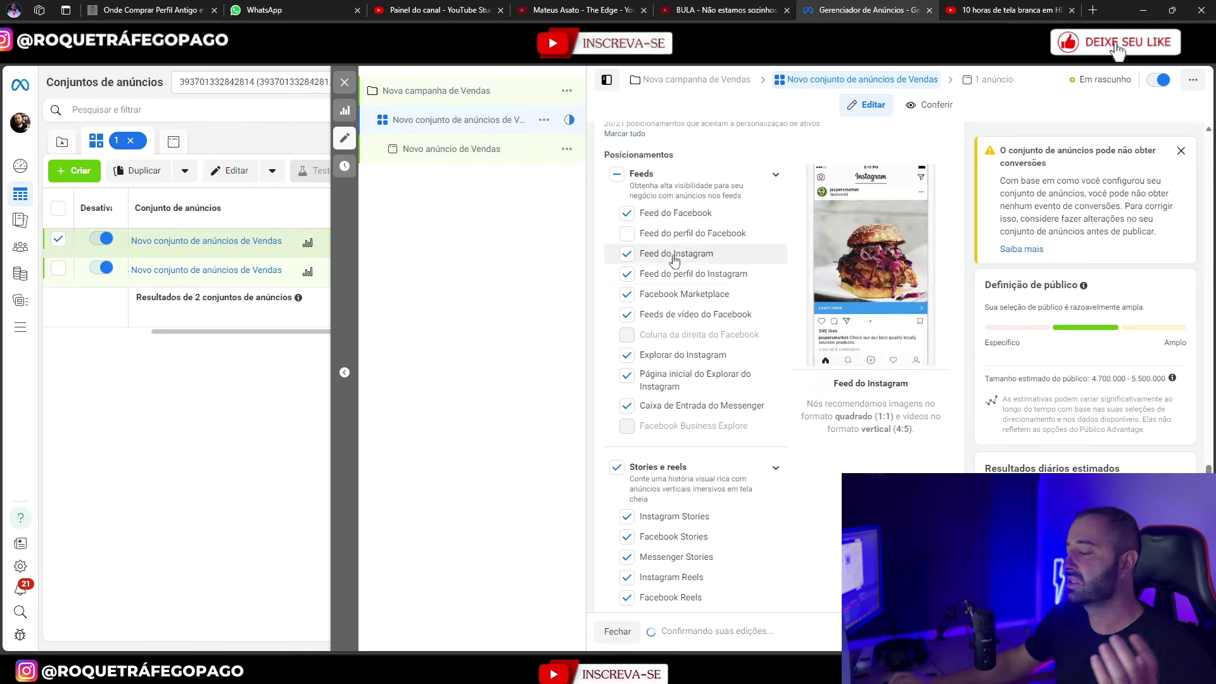
scroll(684, 285, down, 4)
scroll(679, 316, up, 3)
scroll(679, 317, up, 2)
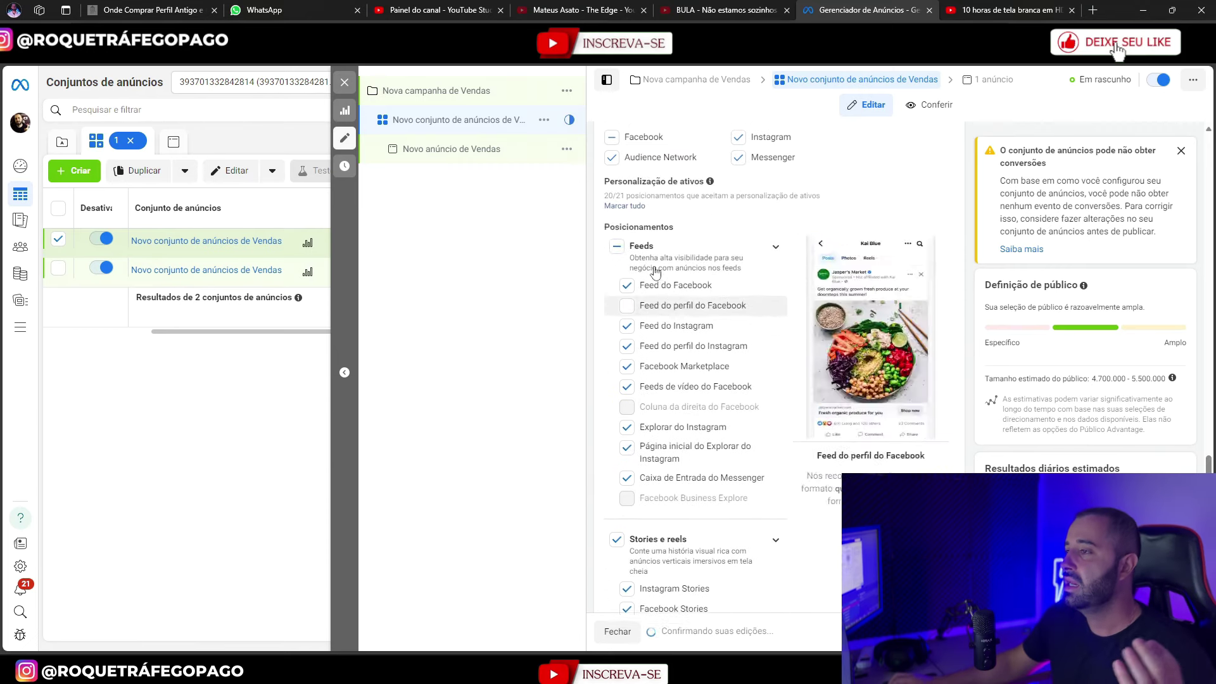
click(624, 250)
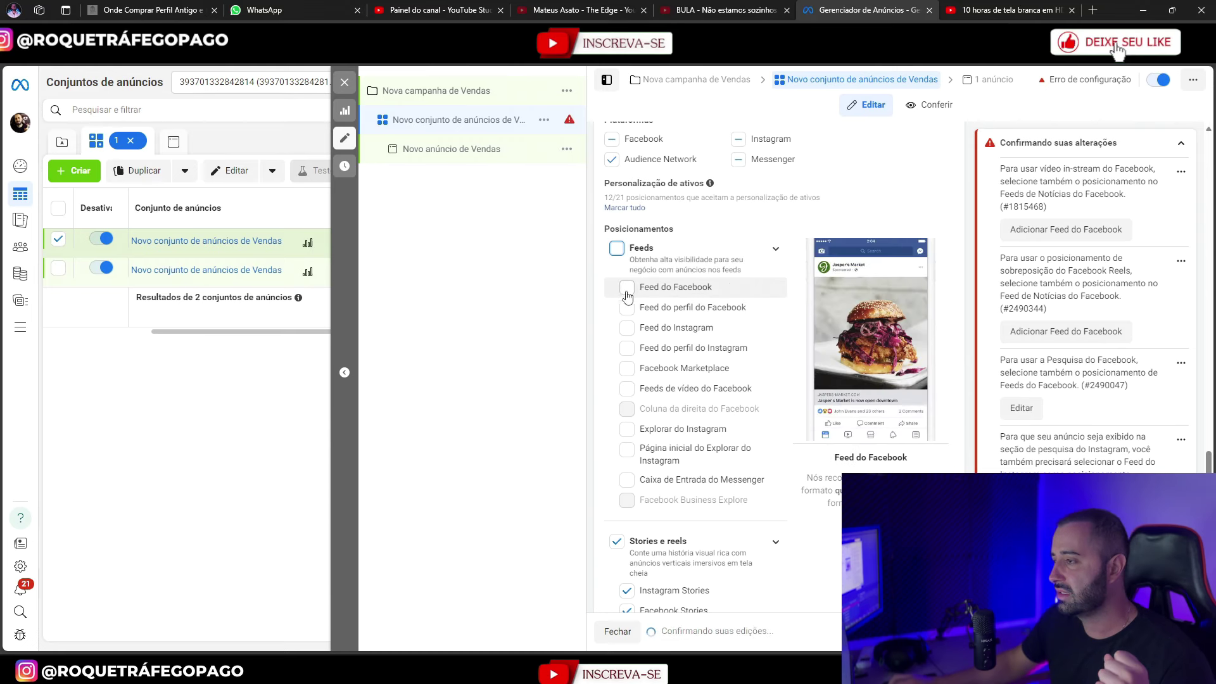
click(628, 329)
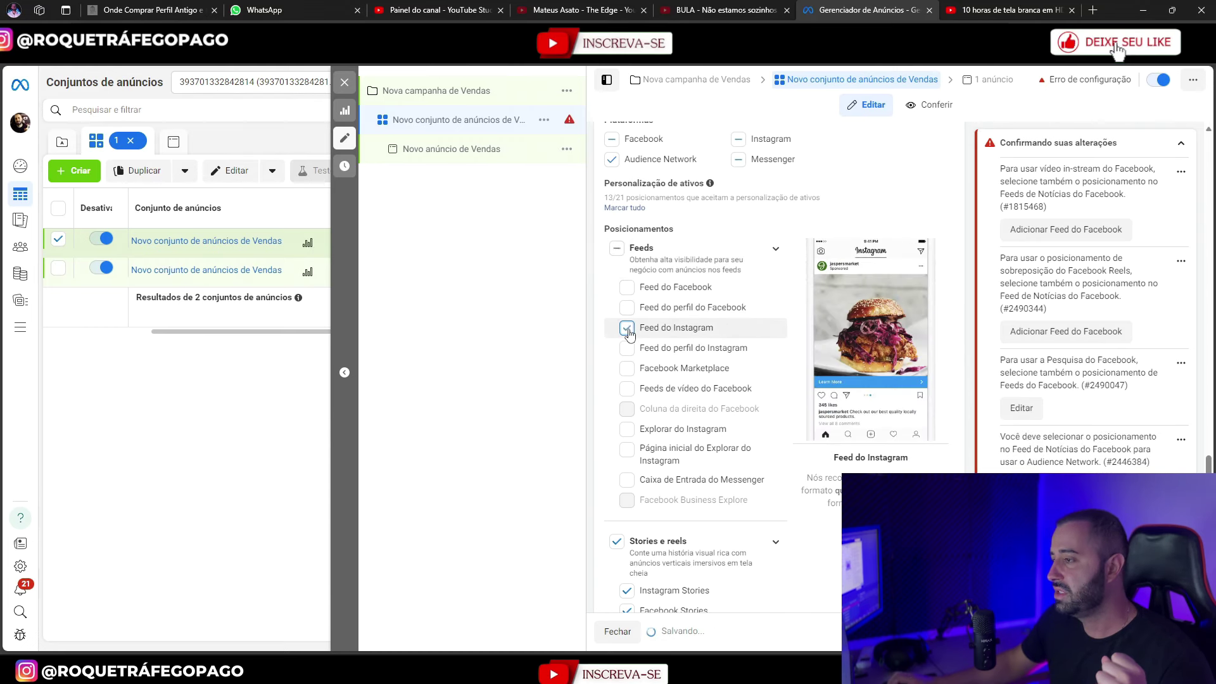
click(627, 288)
- Remove Facebook Stories, Messenger Stories and Facebook Reels from the Stories e reels placements
scroll(628, 311, down, 5)
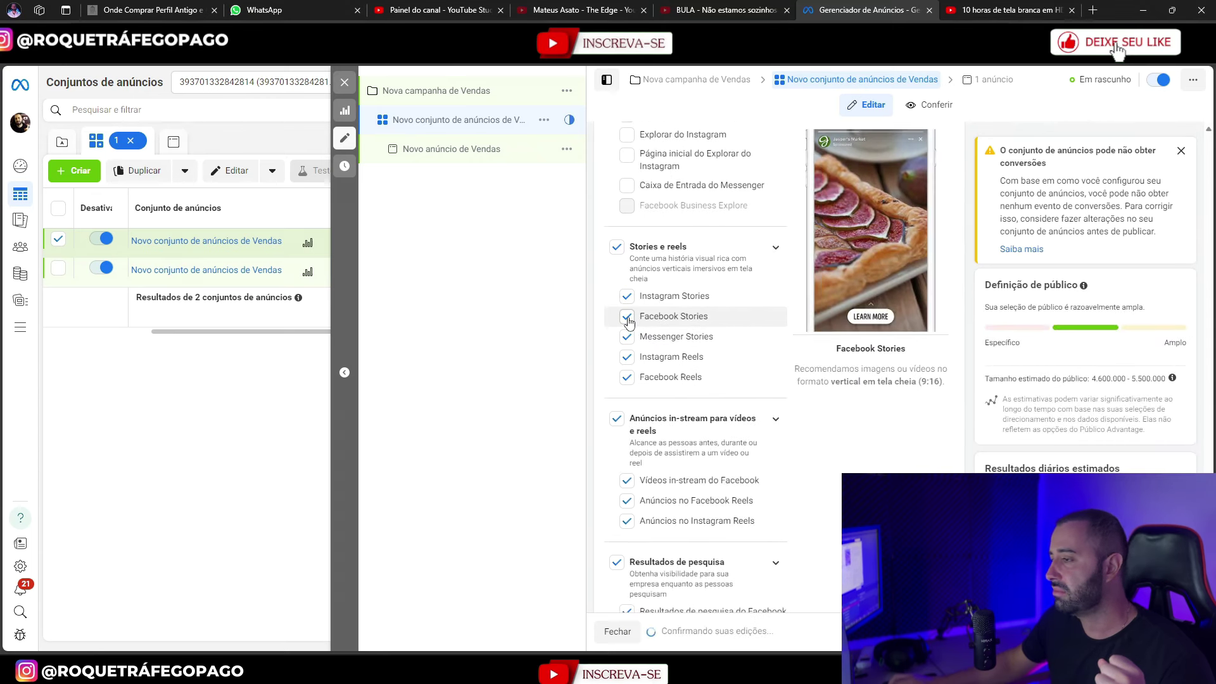
click(628, 318)
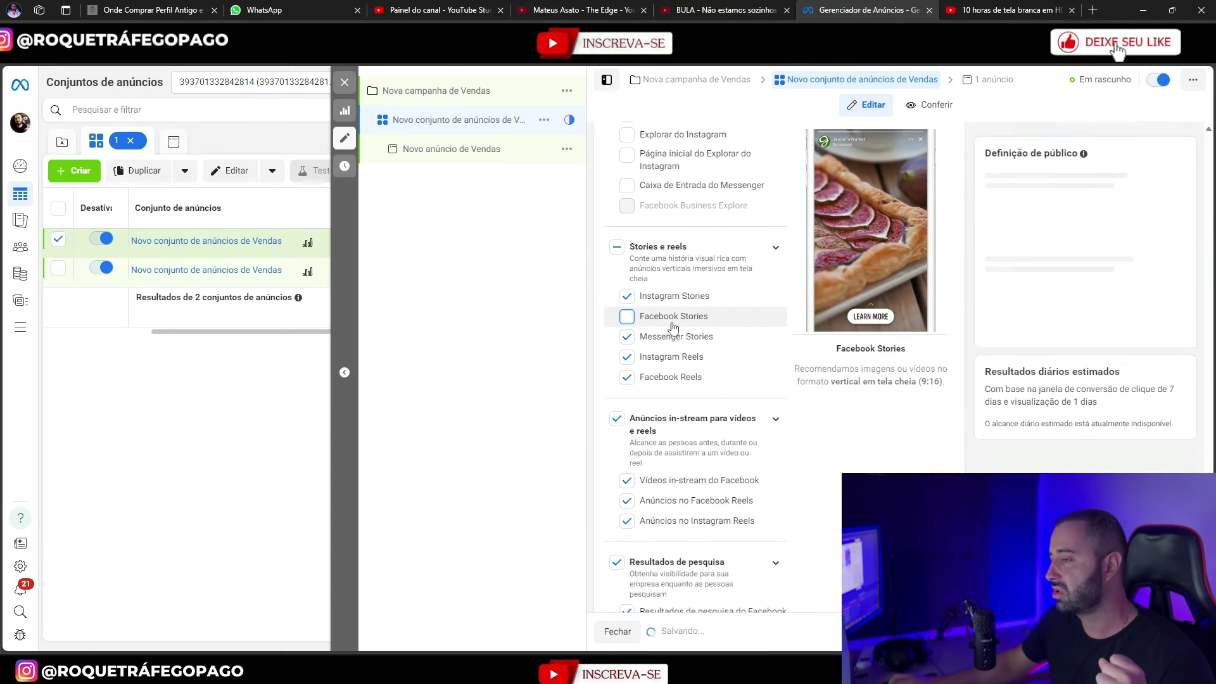
click(628, 337)
click(627, 377)
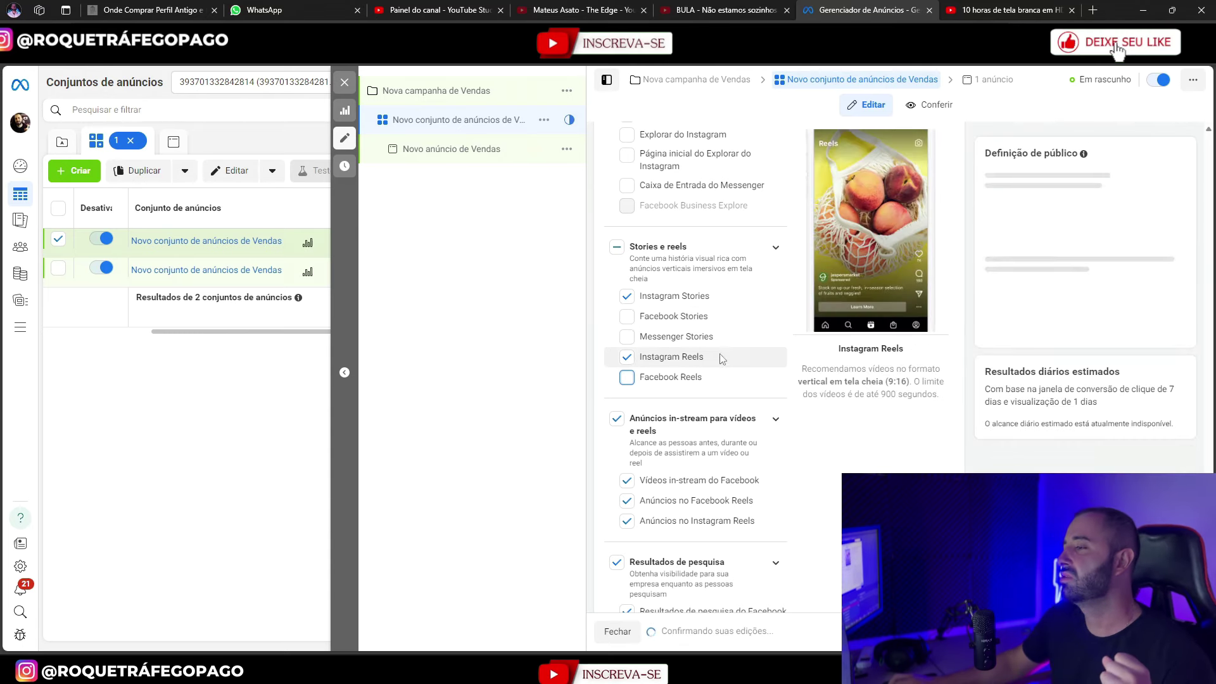
- Keep only Anúncios no Instagram Reels among the in-stream placements, and deselect all Resultados de pesquisa placements
scroll(721, 337, up, 5)
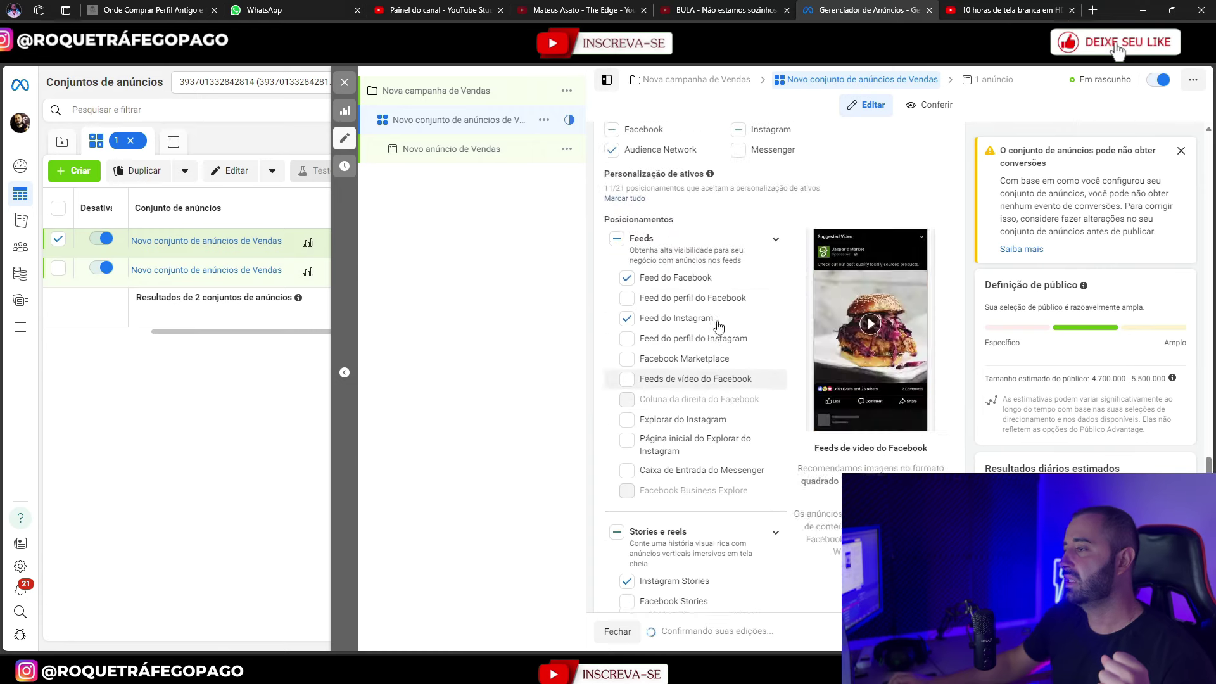
scroll(719, 289, down, 5)
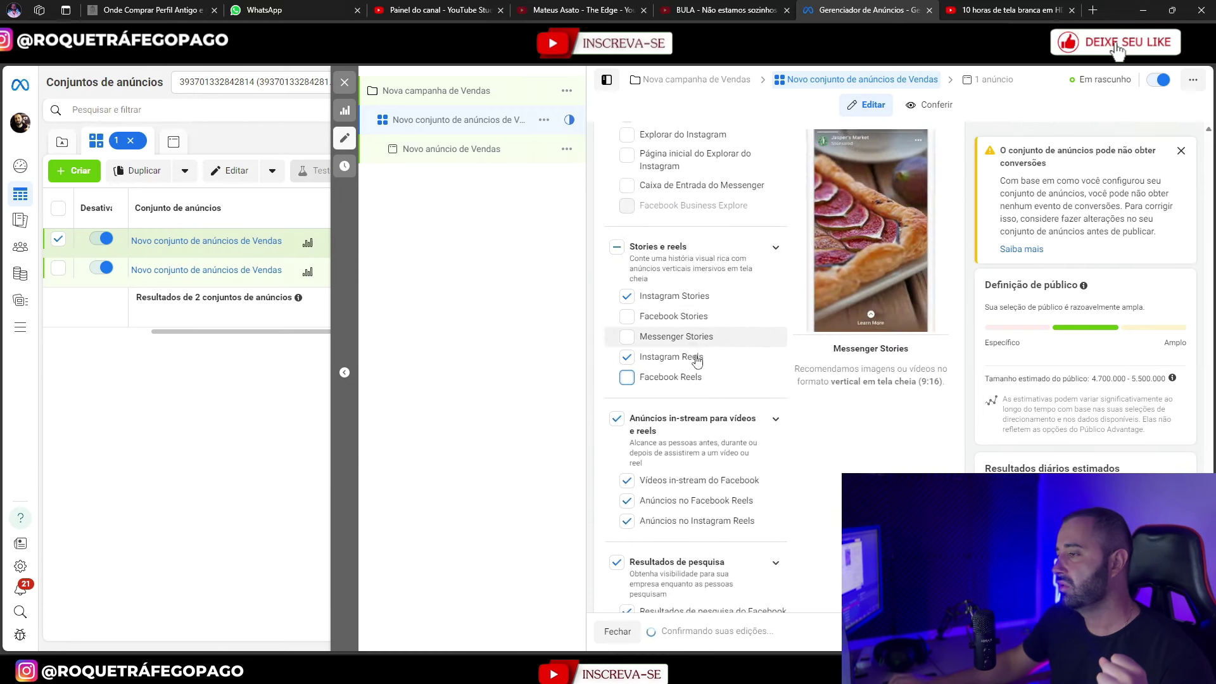
scroll(684, 335, up, 4)
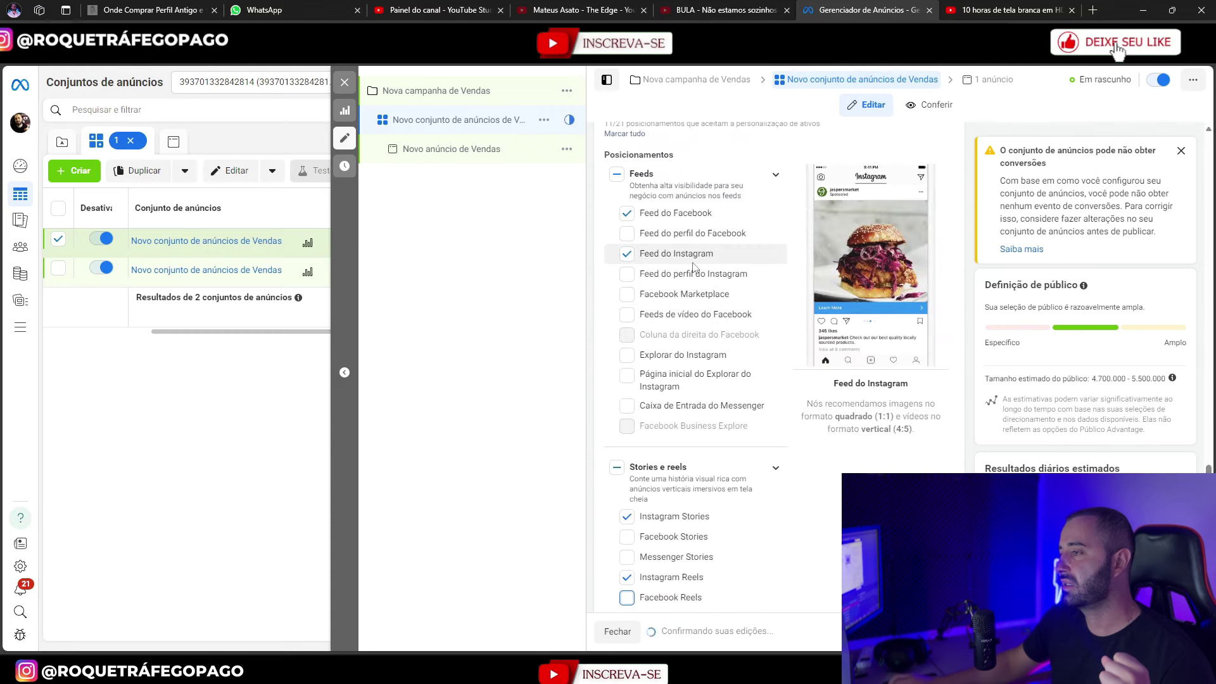
scroll(693, 266, down, 4)
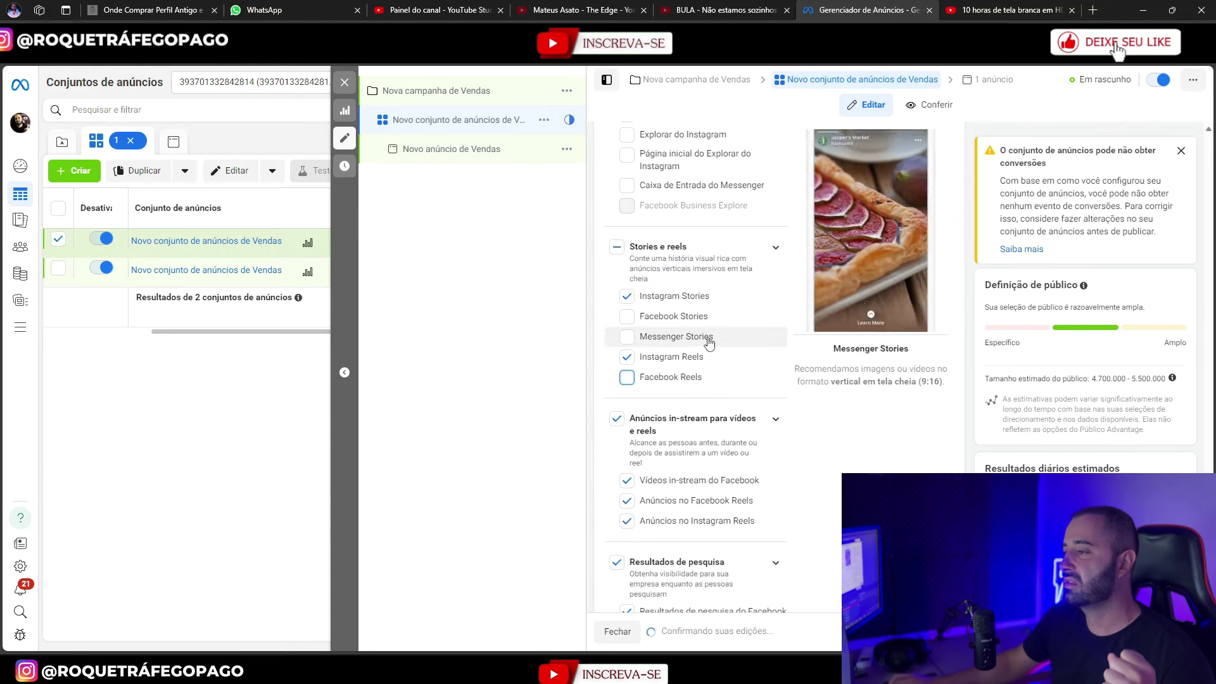
scroll(669, 366, down, 1)
click(618, 346)
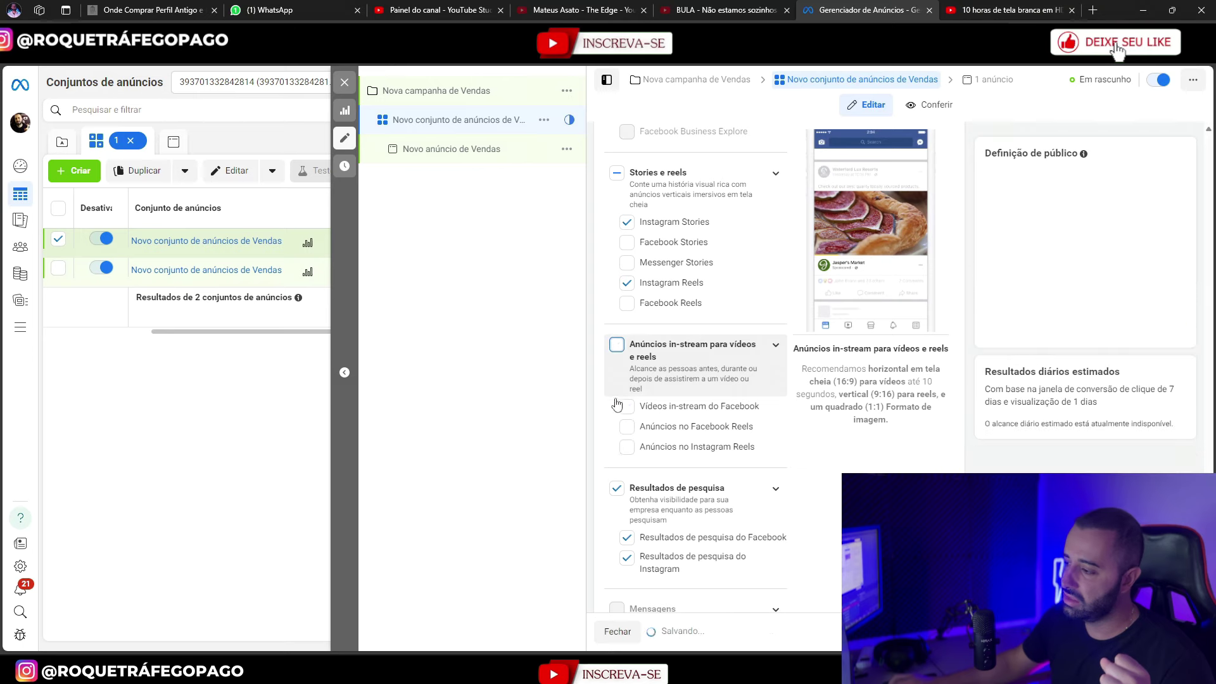
scroll(671, 317, down, 2)
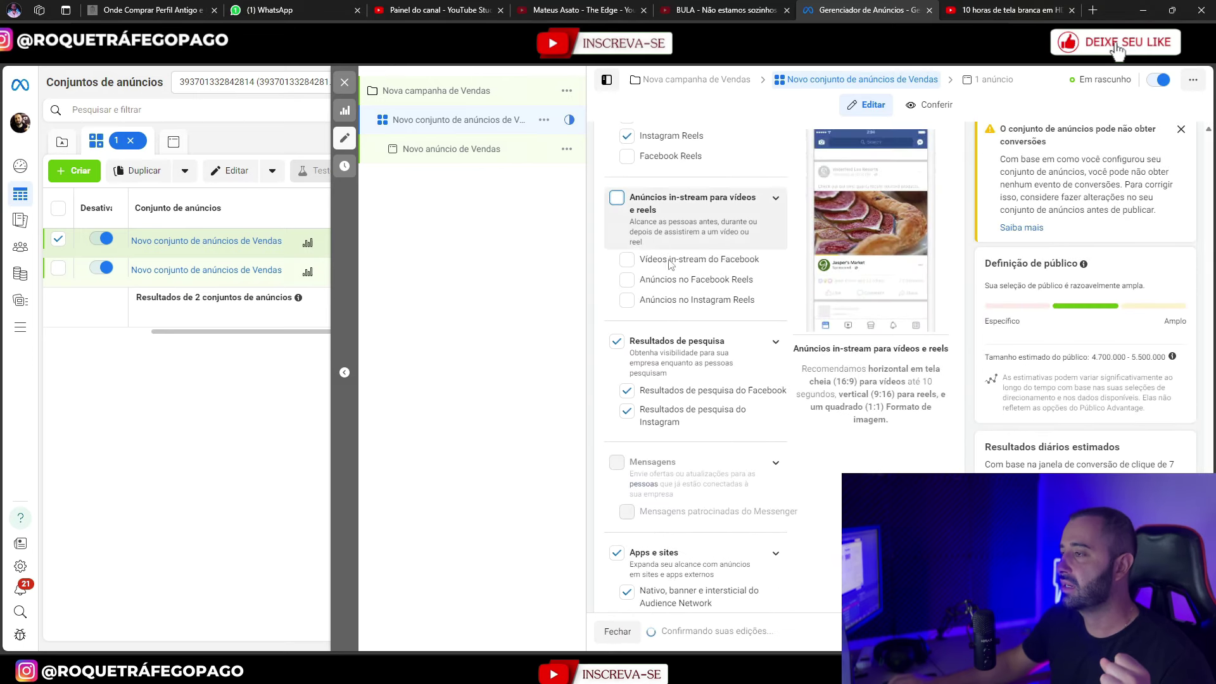
click(627, 300)
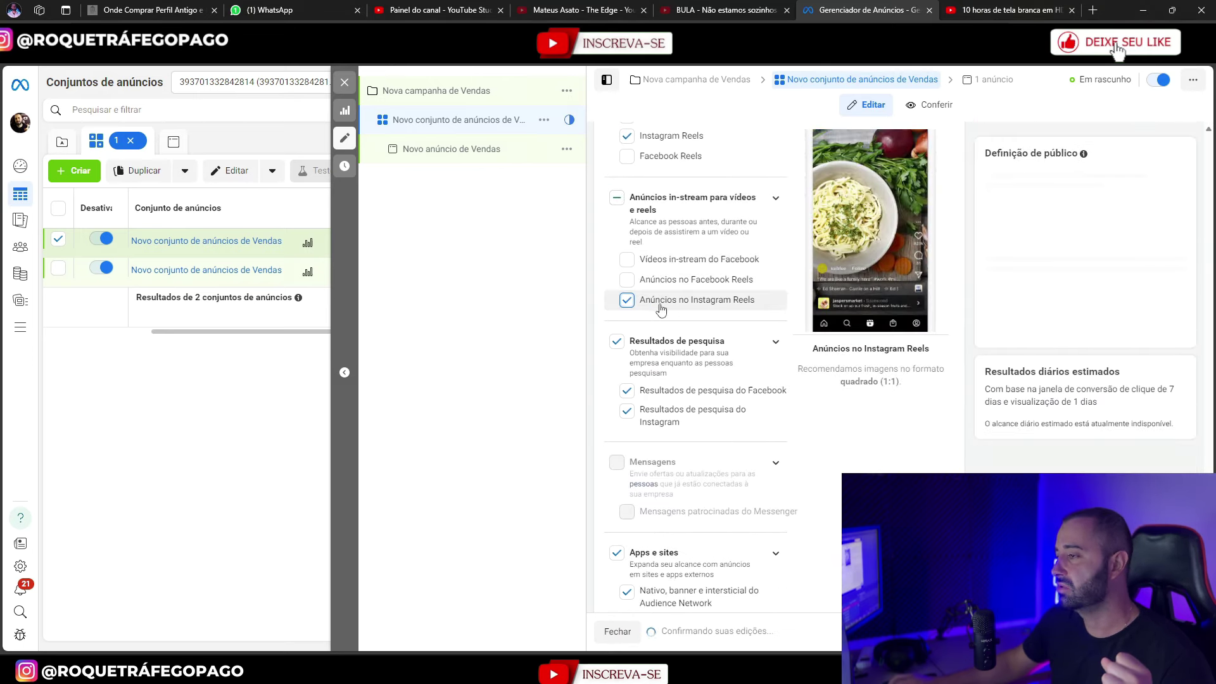
click(616, 342)
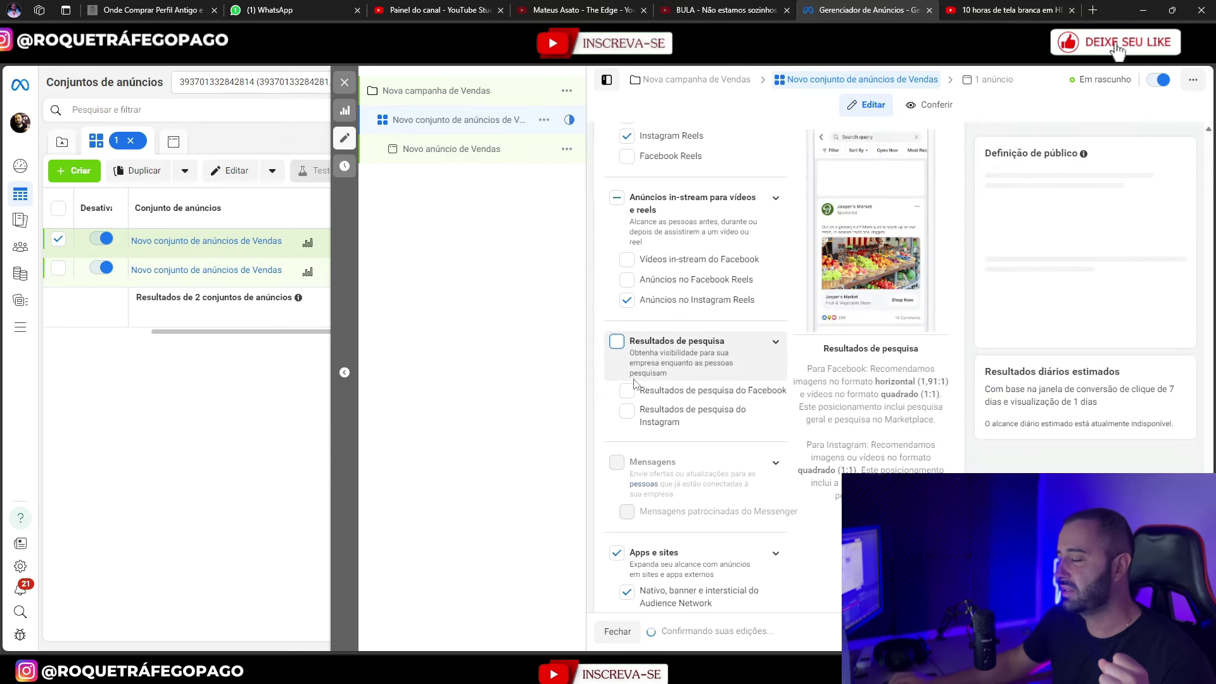